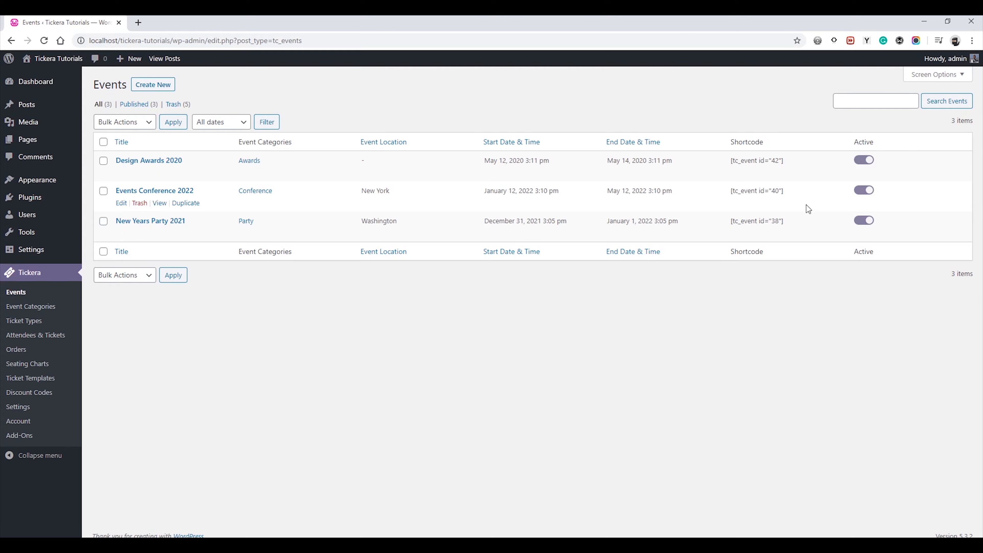
Highlight the shortcode of Events Conference 2022 and switch that event's active status off and back on.
drag(798, 192, 729, 194)
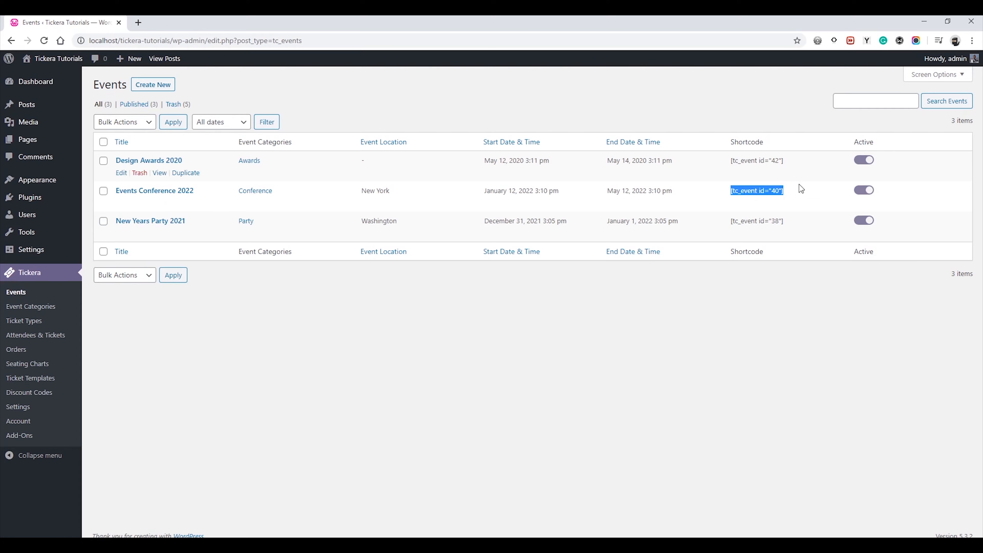
click(801, 195)
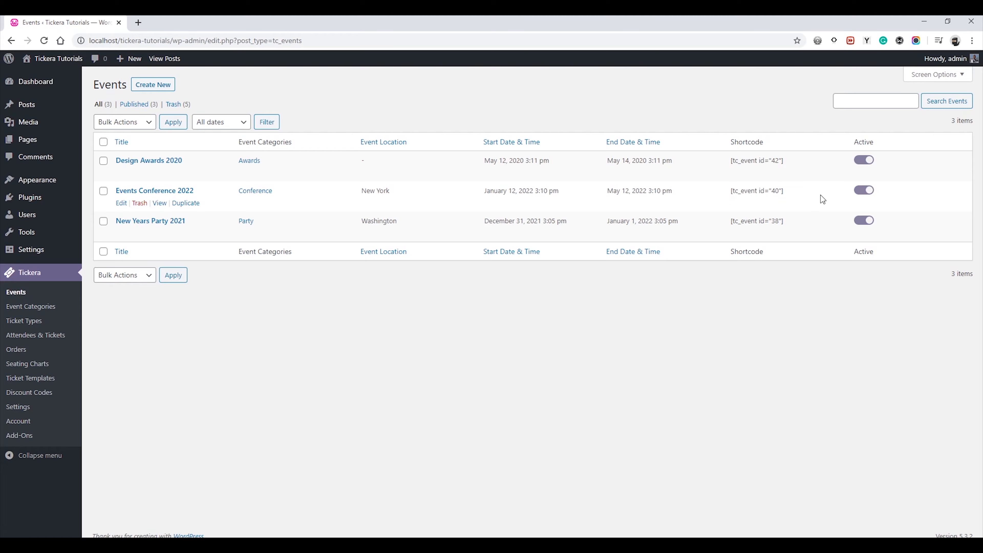
click(867, 196)
click(868, 196)
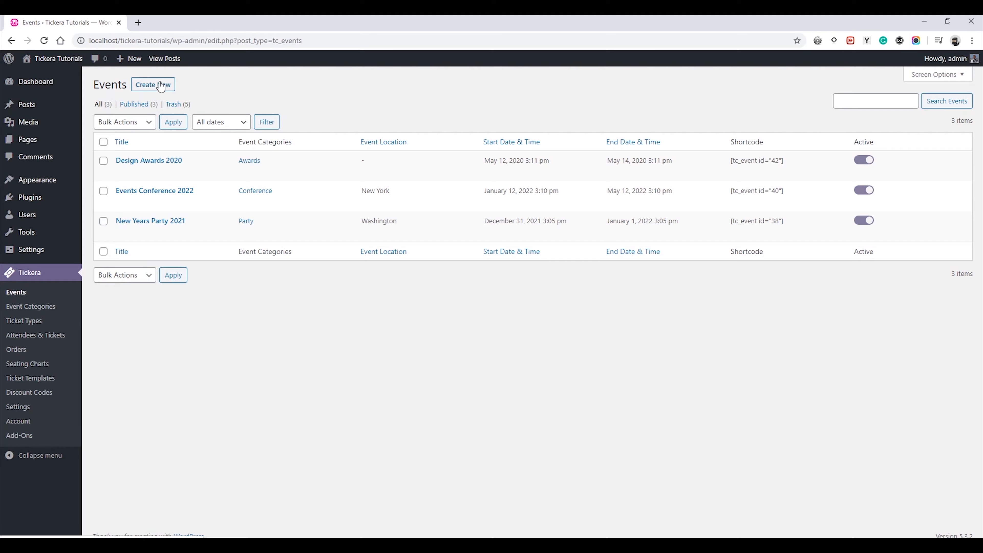
Create a new event titled "Tickera Fest 2020".
click(148, 93)
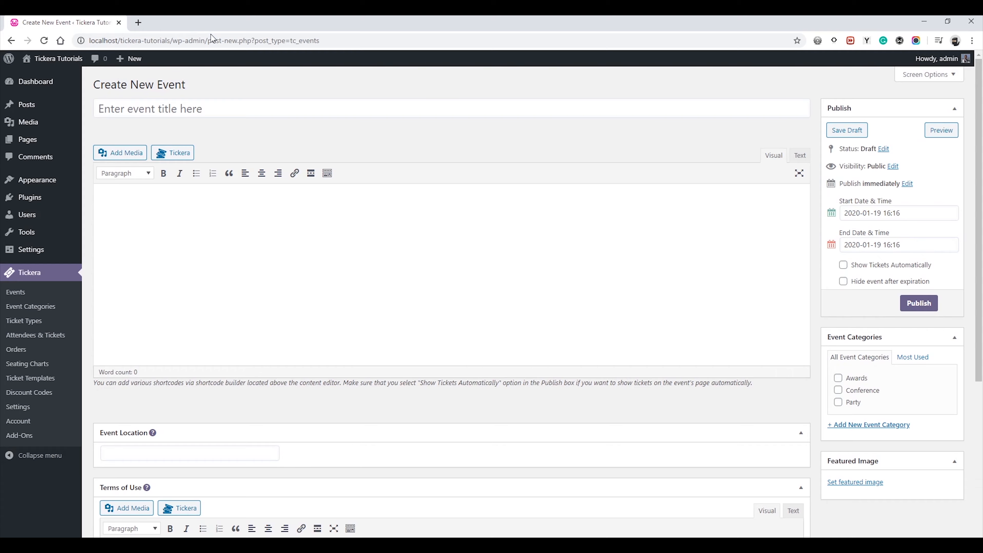
text(Tickera Fe)
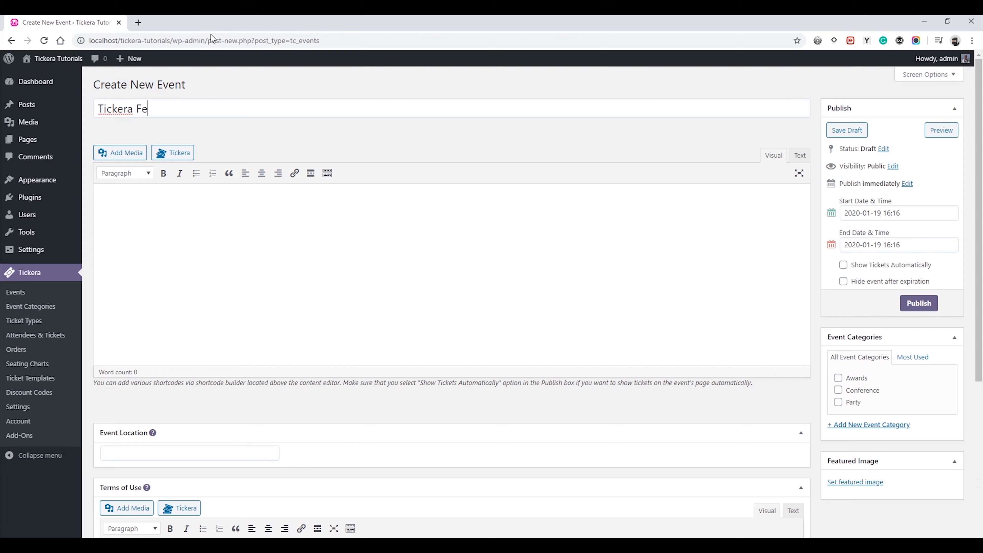
text(st 2020)
Fill the event description with three paragraphs of generated placeholder text using the filler-text browser extension.
click(407, 233)
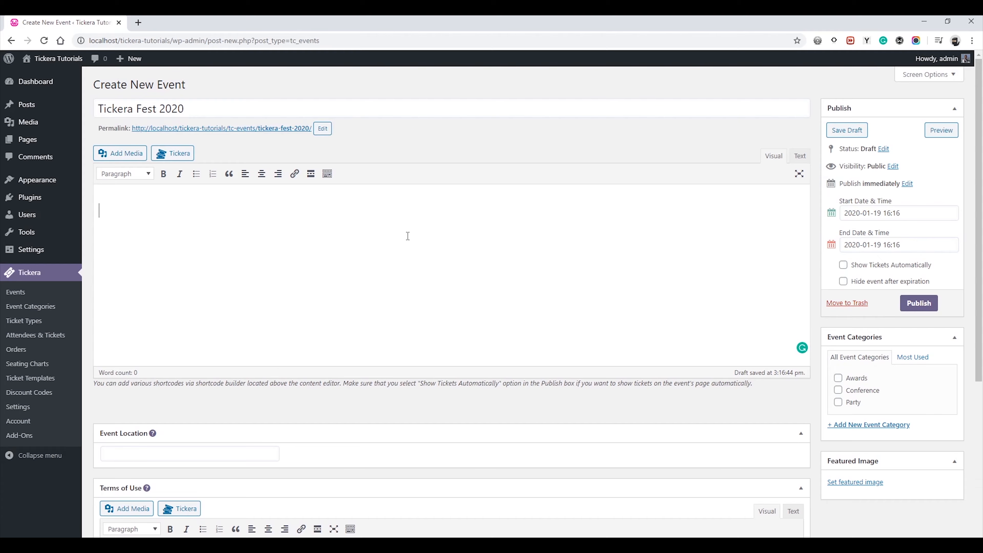
click(867, 40)
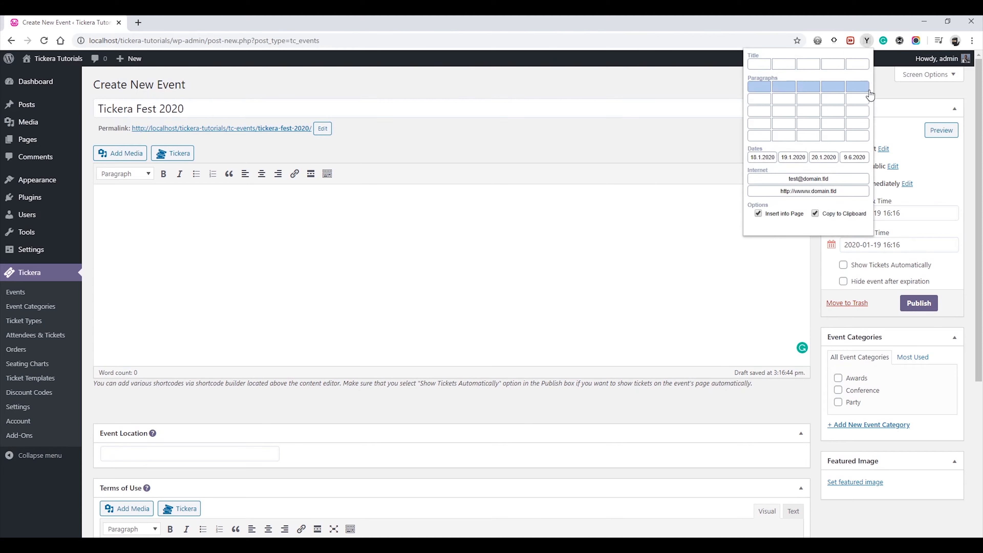
click(833, 112)
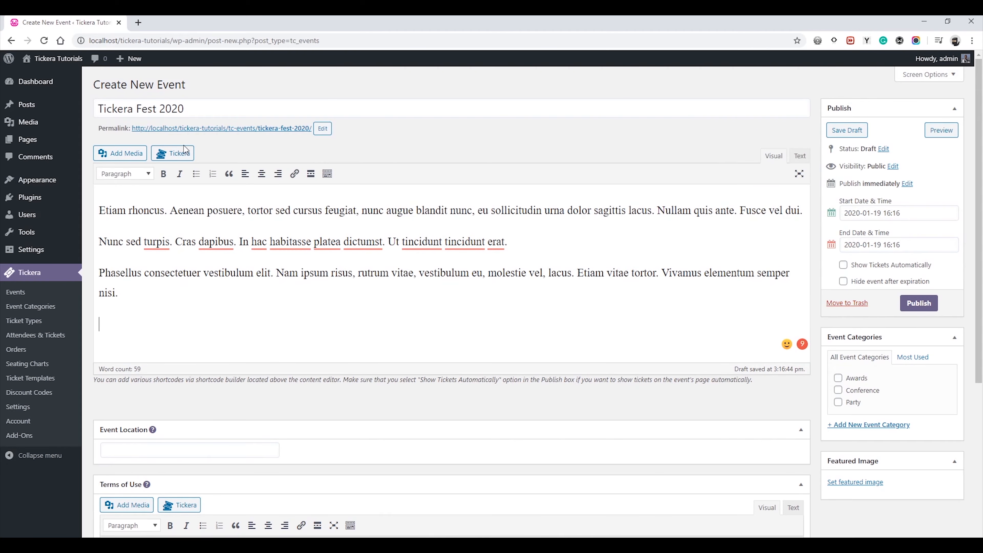
Insert the Event Tickets shortcode for the current event below the description paragraphs, followed by a new line.
click(191, 155)
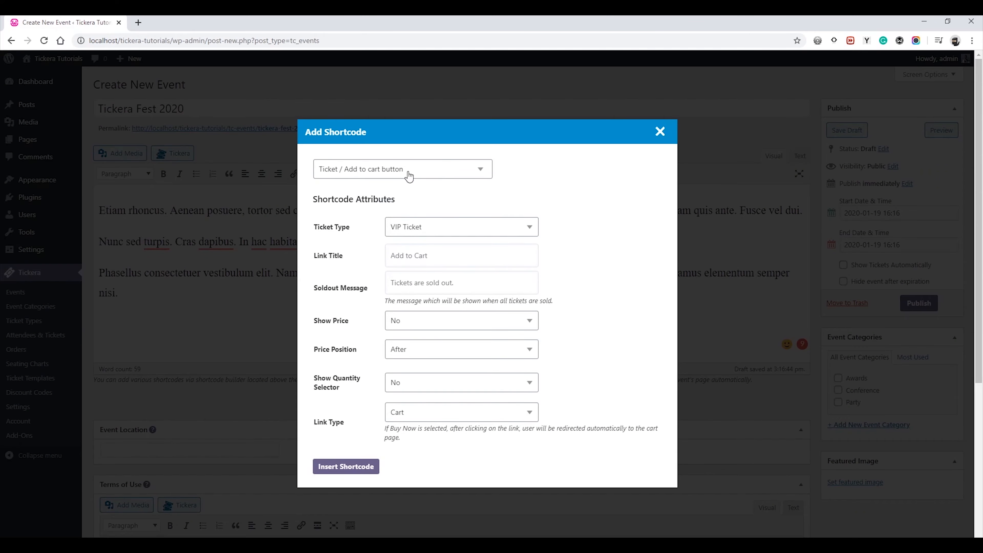
click(385, 176)
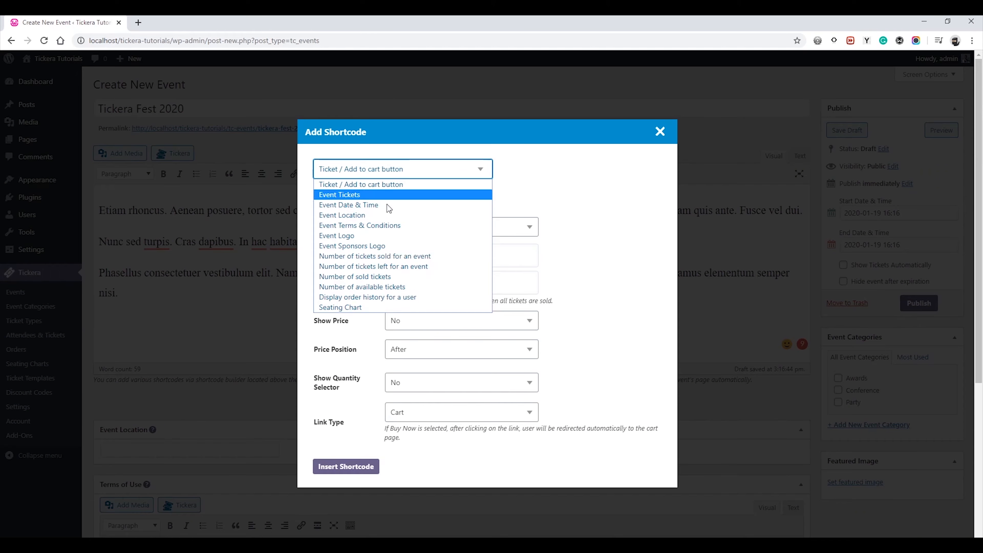
click(533, 169)
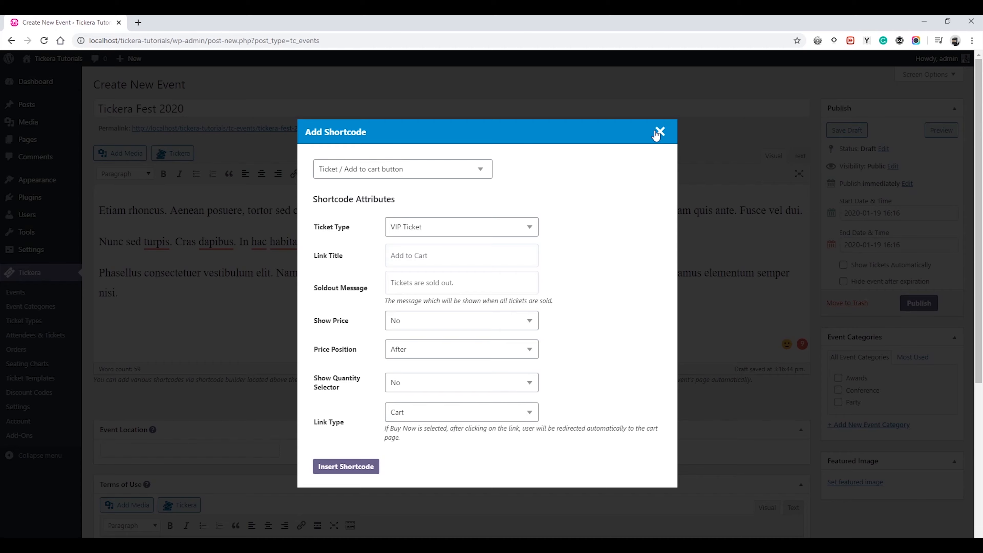
click(435, 172)
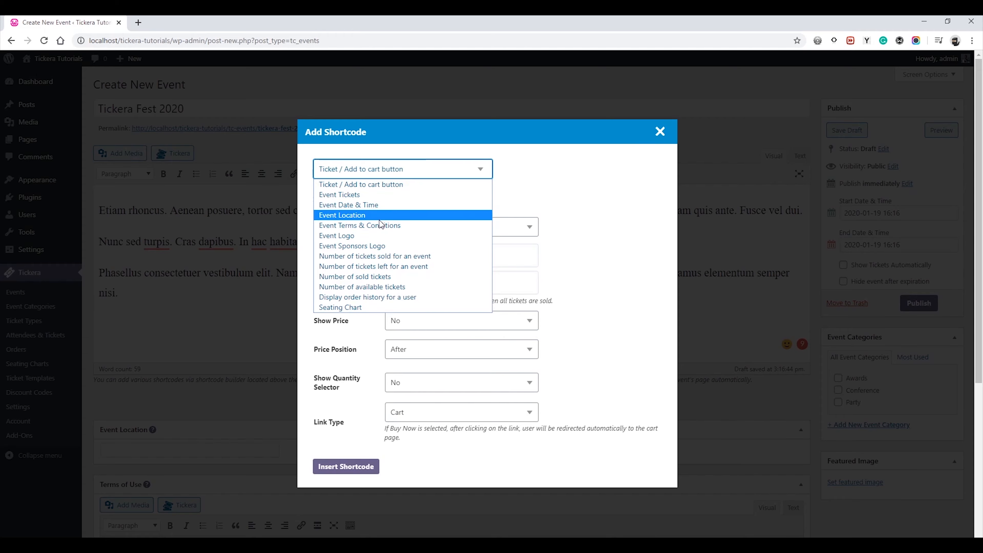
click(372, 195)
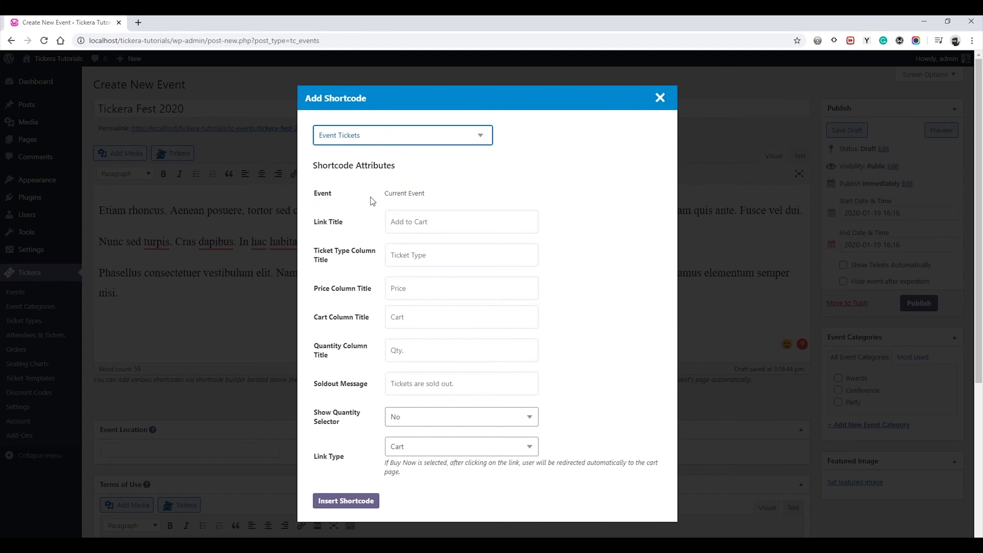
click(371, 504)
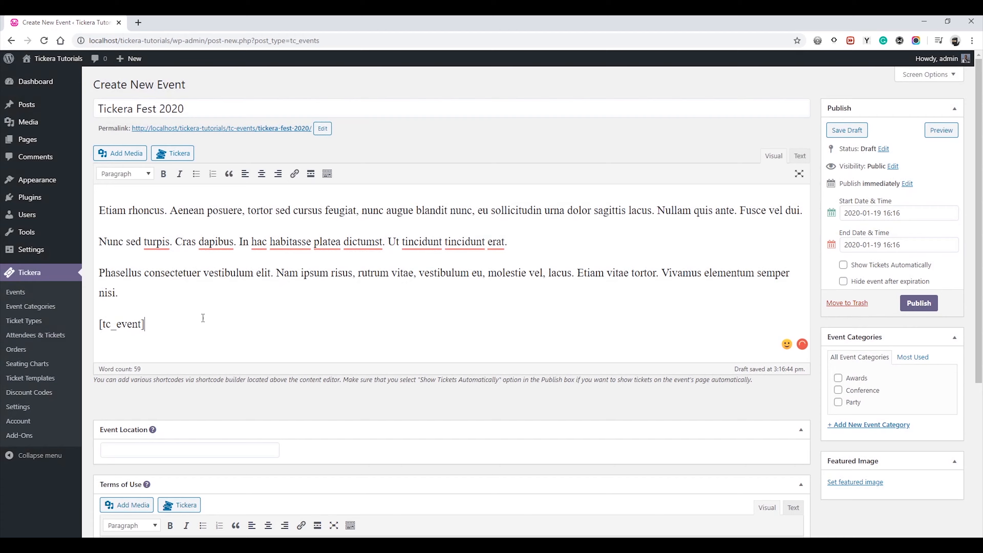
key(Return)
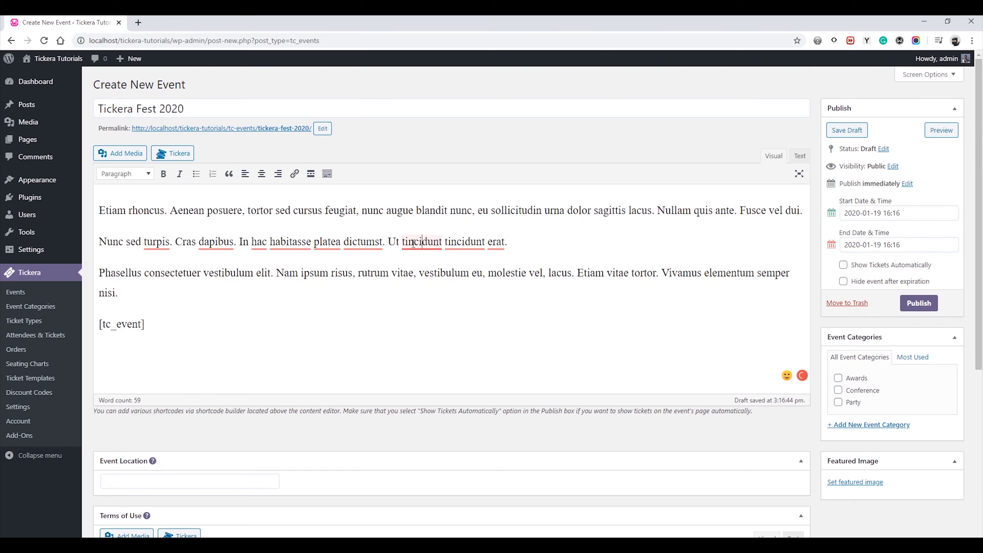
click(412, 253)
click(258, 341)
Set the event's start date to 1 March 2020.
click(866, 211)
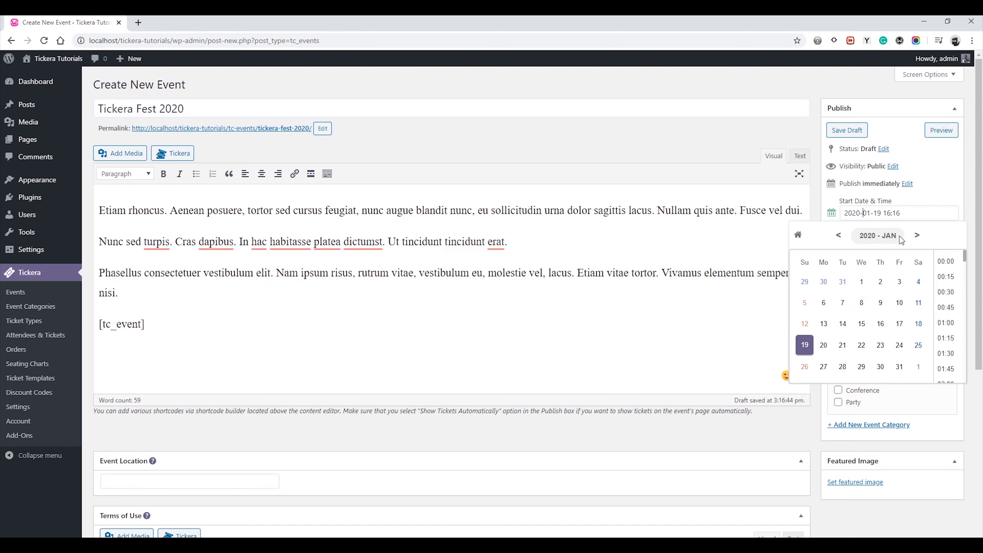
click(918, 235)
click(918, 235)
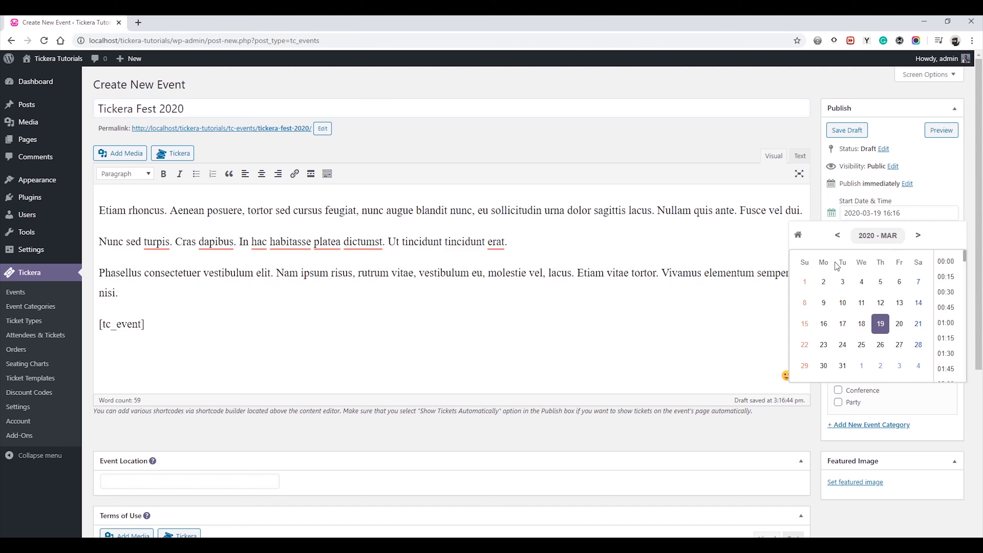
click(804, 282)
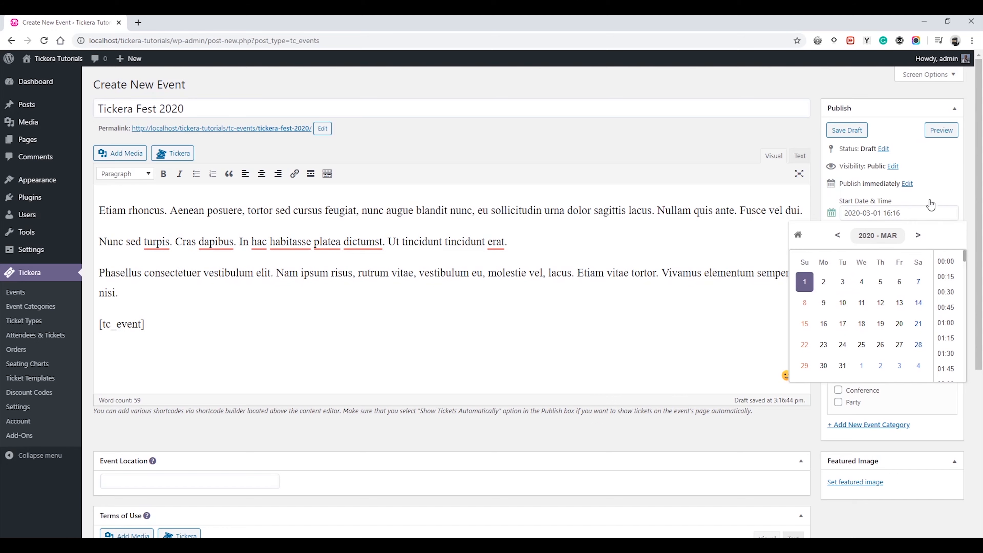
click(925, 194)
Set the event's end date and time to 2 March 2020 at 05:00.
click(871, 245)
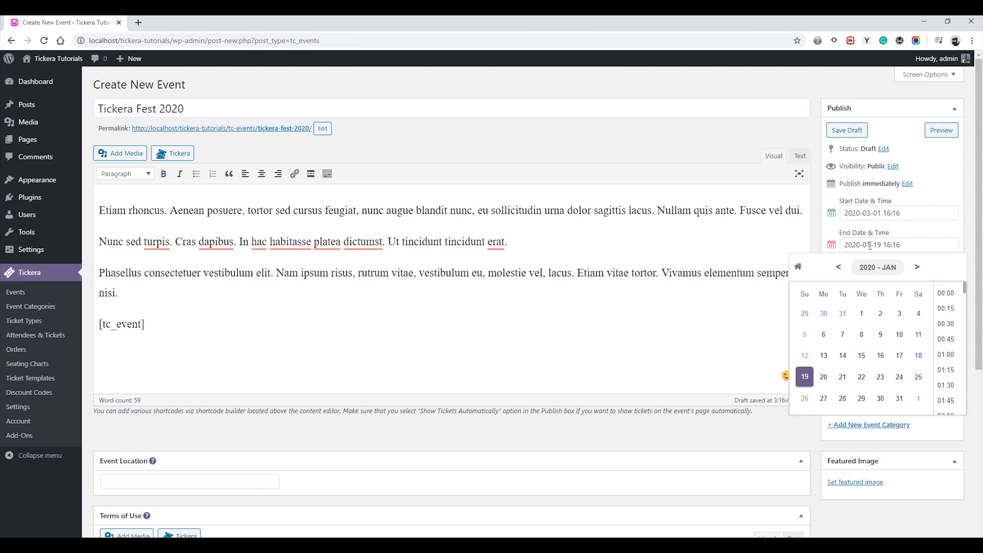
click(917, 267)
click(917, 268)
click(826, 314)
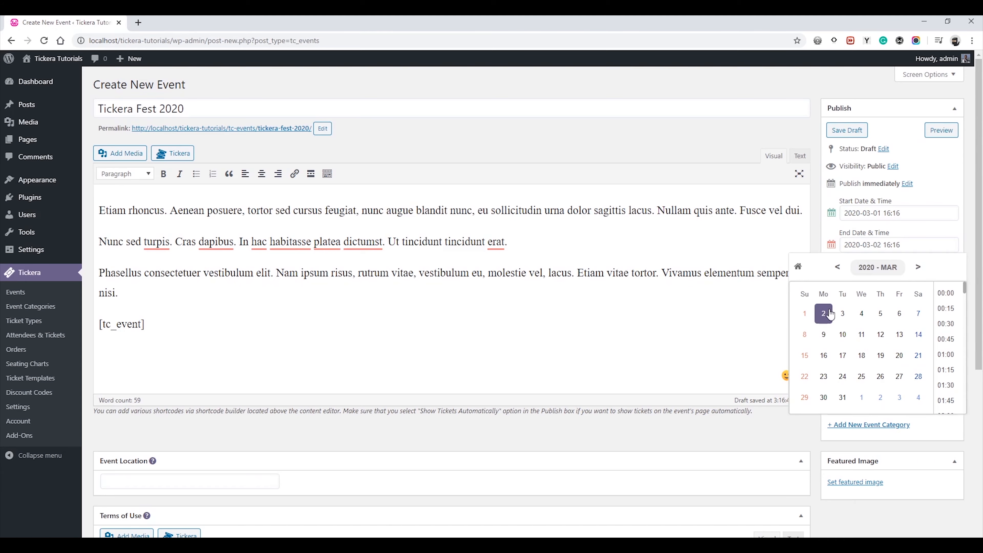
scroll(944, 310, down, 5)
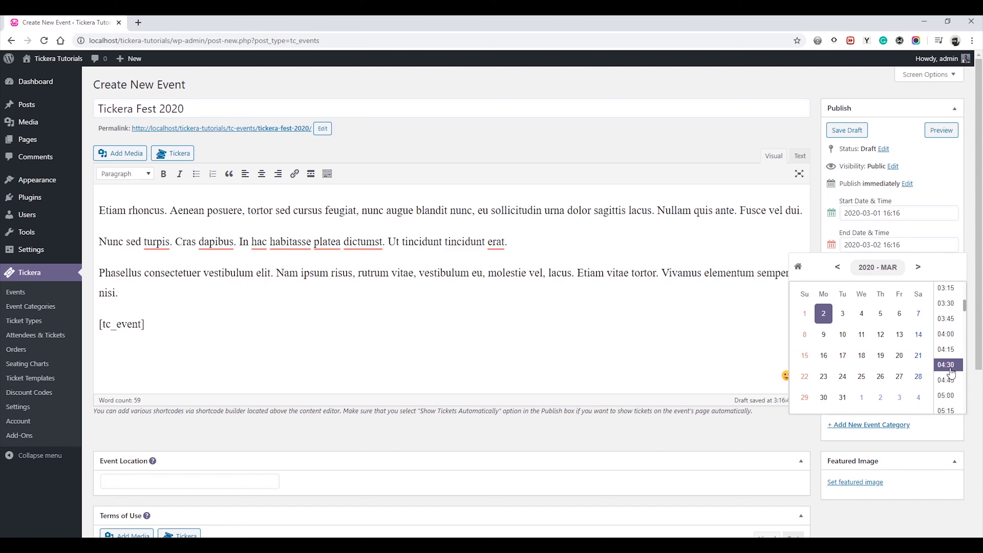
click(947, 397)
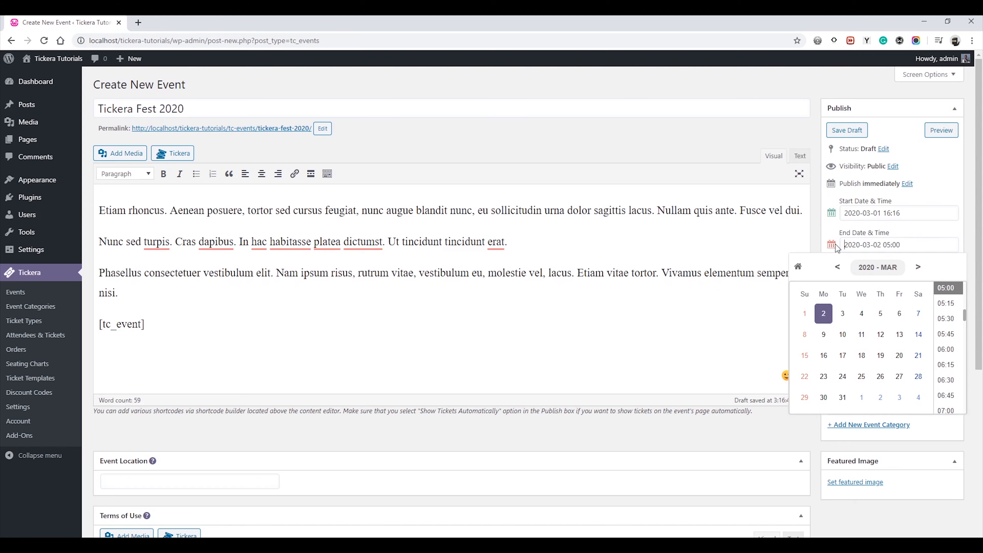
click(846, 244)
click(834, 247)
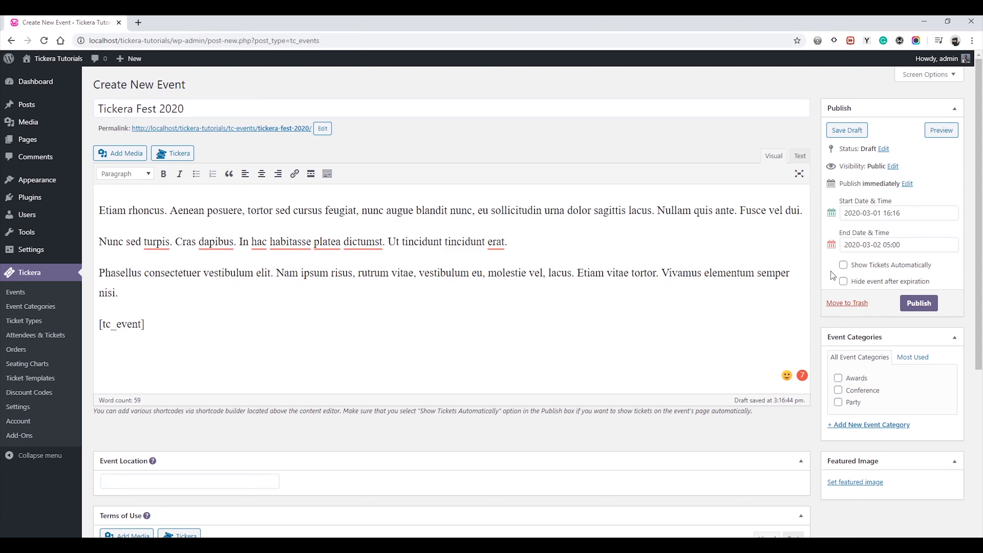
Enter "New York" as the event location.
scroll(834, 272, down, 1)
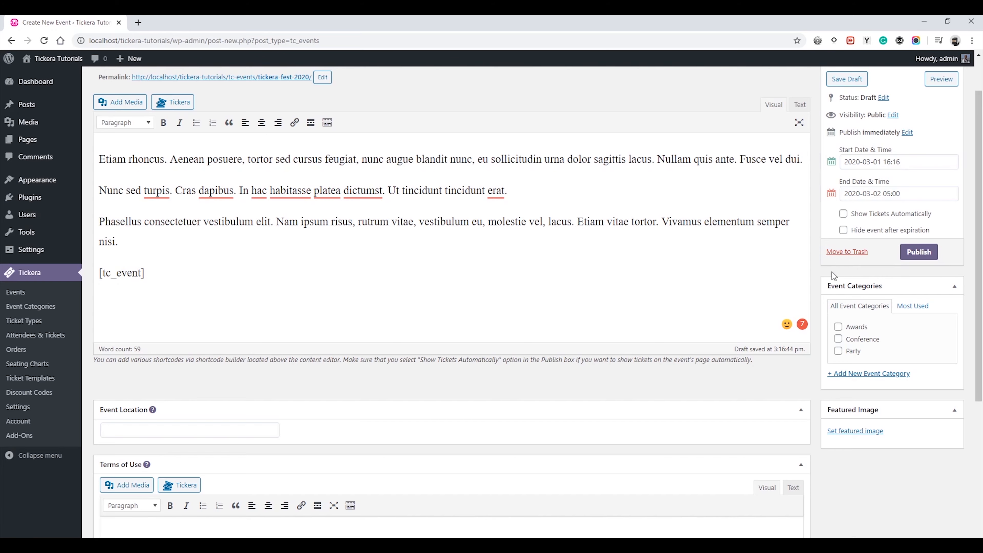
scroll(608, 336, down, 5)
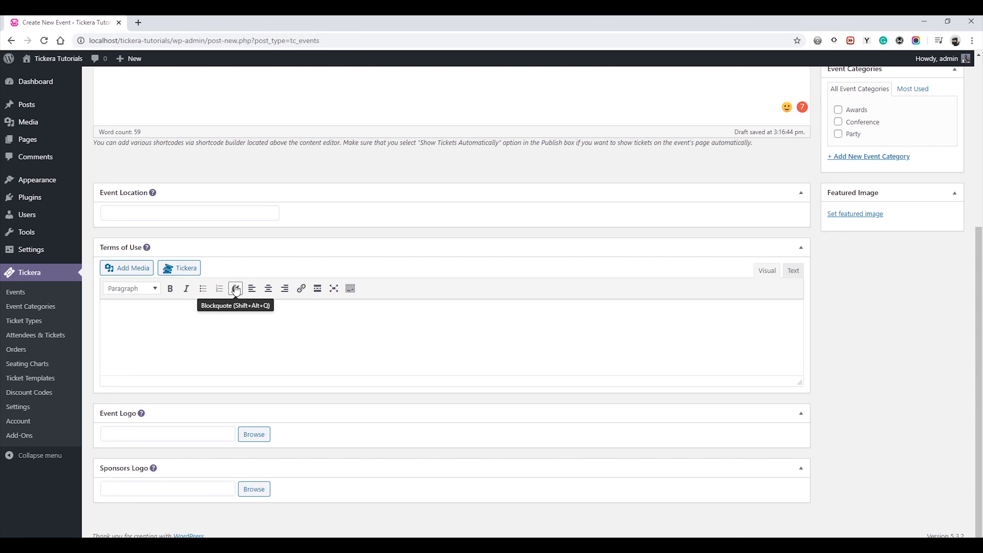
click(163, 216)
text(New)
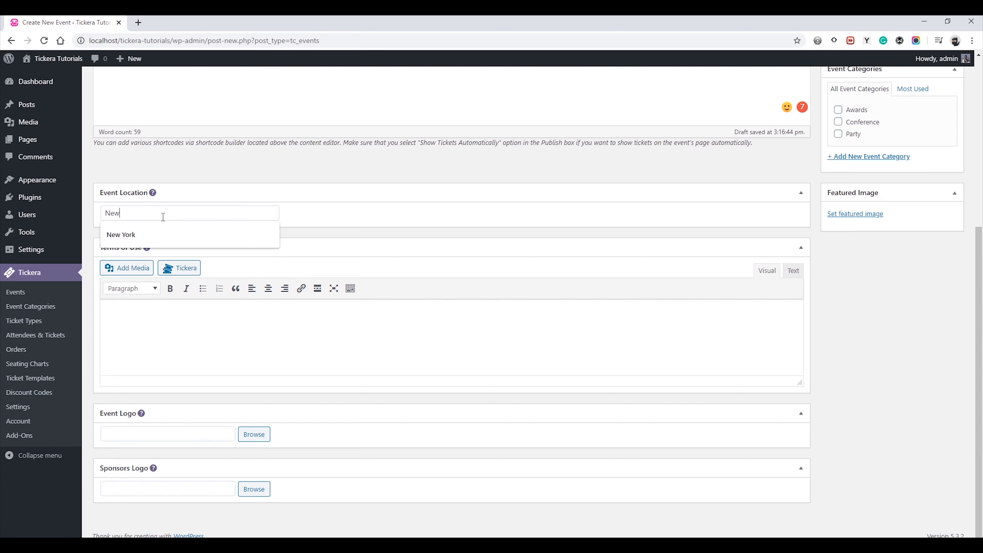
text( York)
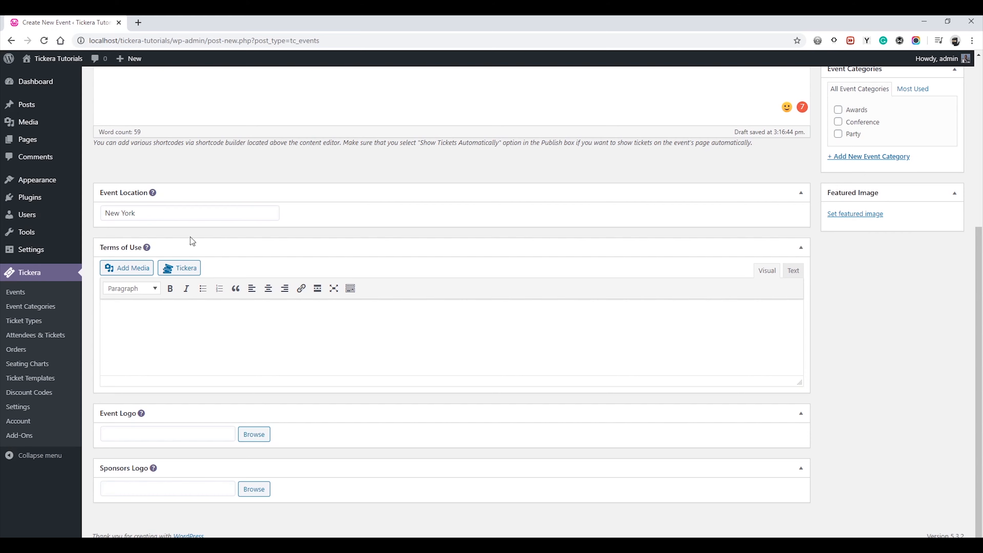
Review the shortcode types available for the event description and close the shortcode builder without inserting one.
click(154, 329)
scroll(223, 180, up, 6)
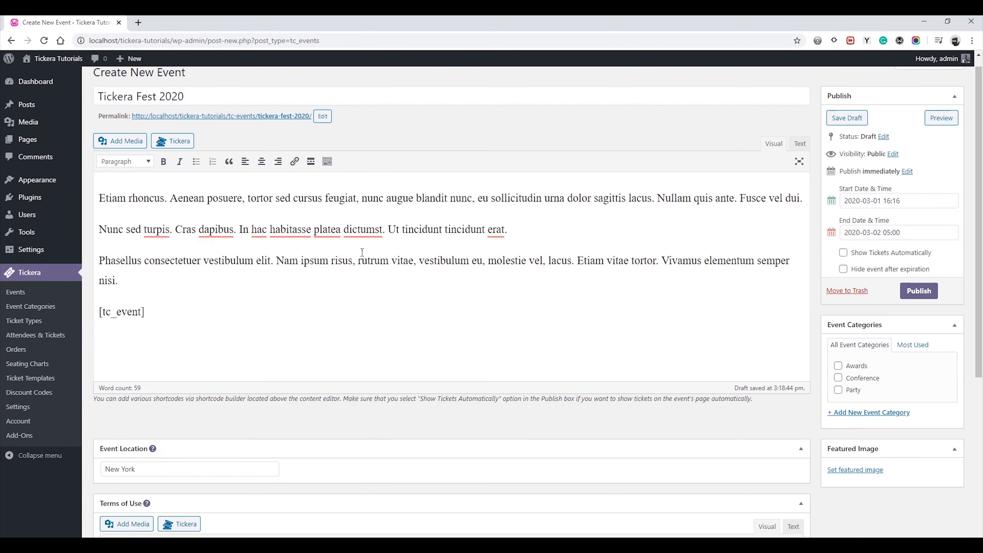
click(180, 142)
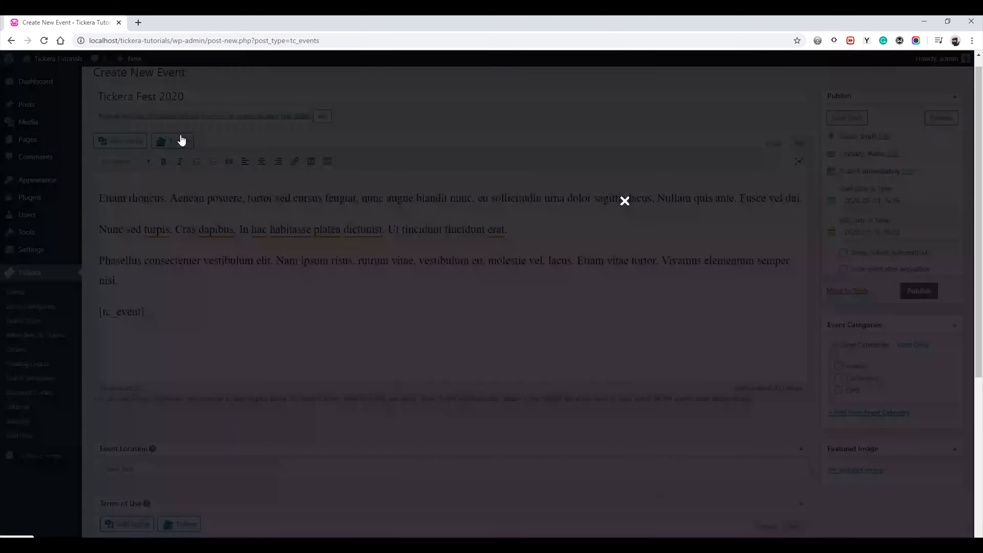
click(320, 139)
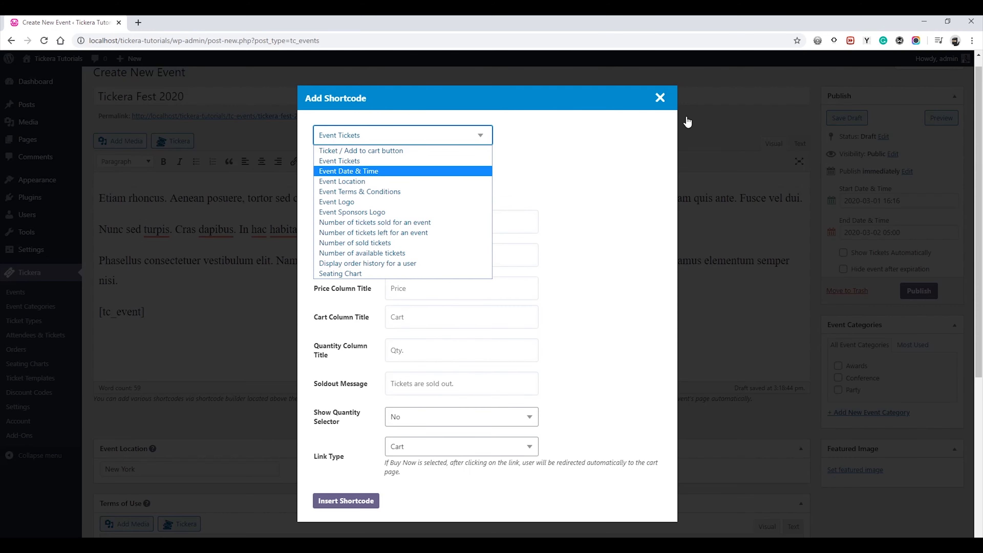
click(660, 98)
Paste the copied placeholder text into the Terms of Use and join its paragraphs into a single one.
scroll(355, 229, down, 6)
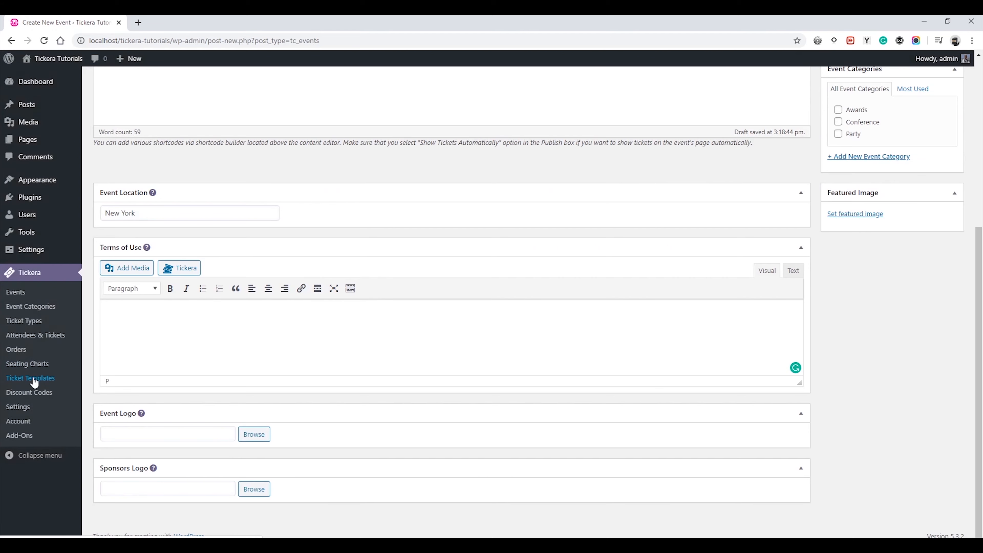
click(213, 337)
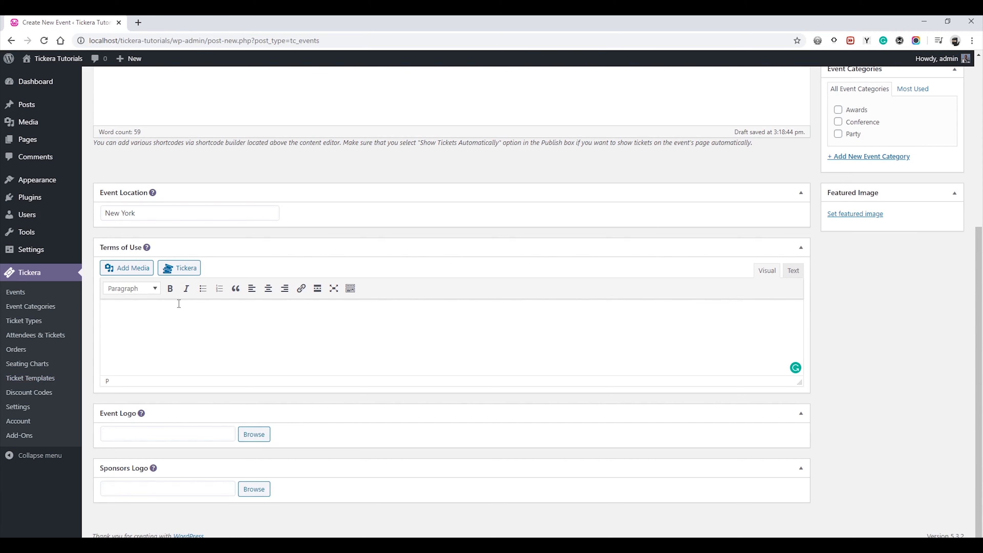
key(ctrl+v)
click(205, 358)
click(526, 309)
key(Delete)
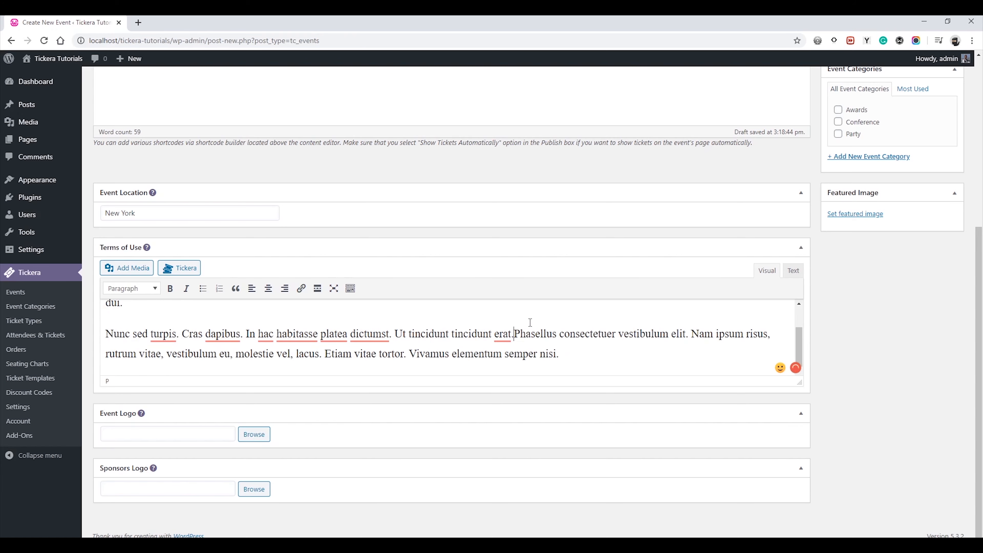
scroll(313, 357, up, 1)
click(299, 340)
key(Delete)
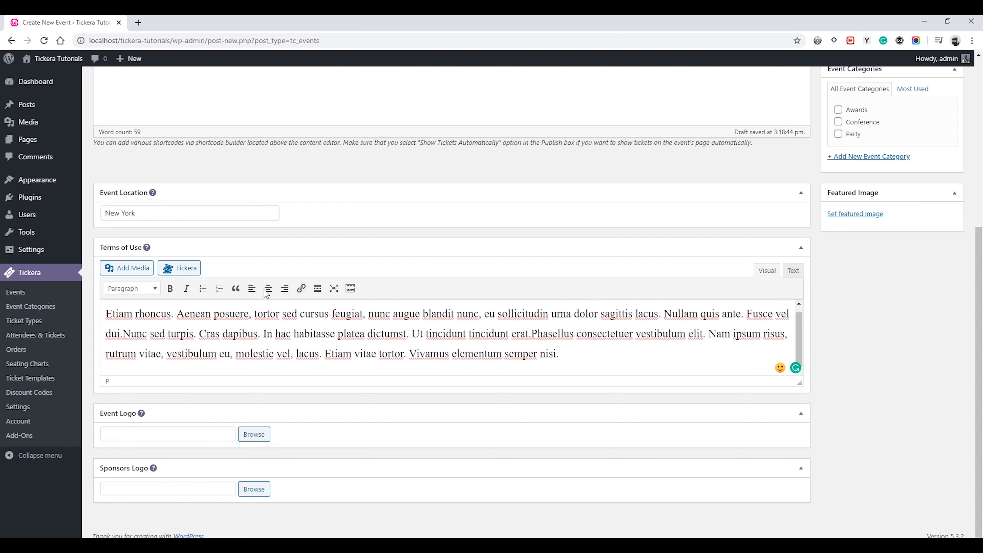
Look through the shortcode types offered for the event description and leave the shortcode builder without inserting any.
scroll(281, 279, up, 6)
click(178, 155)
click(363, 139)
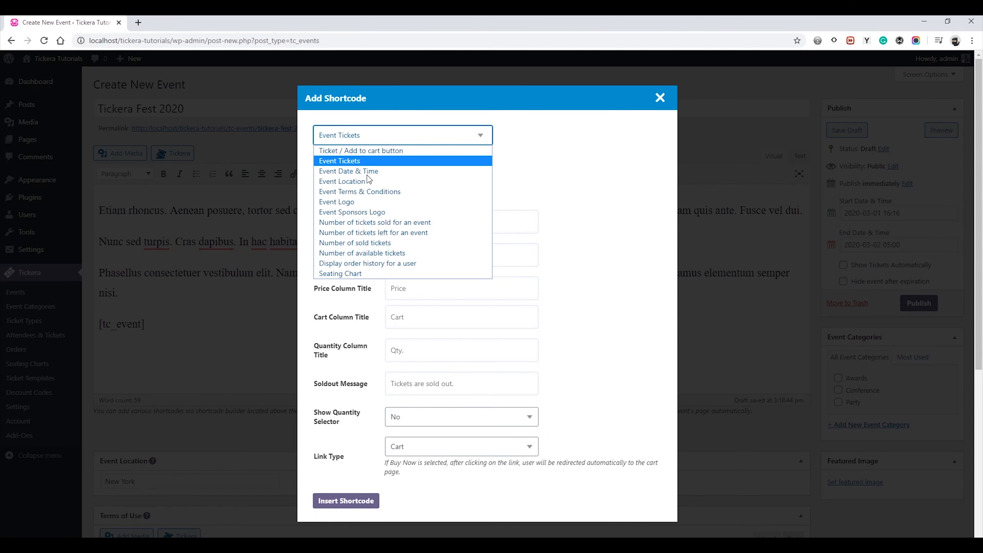
click(660, 98)
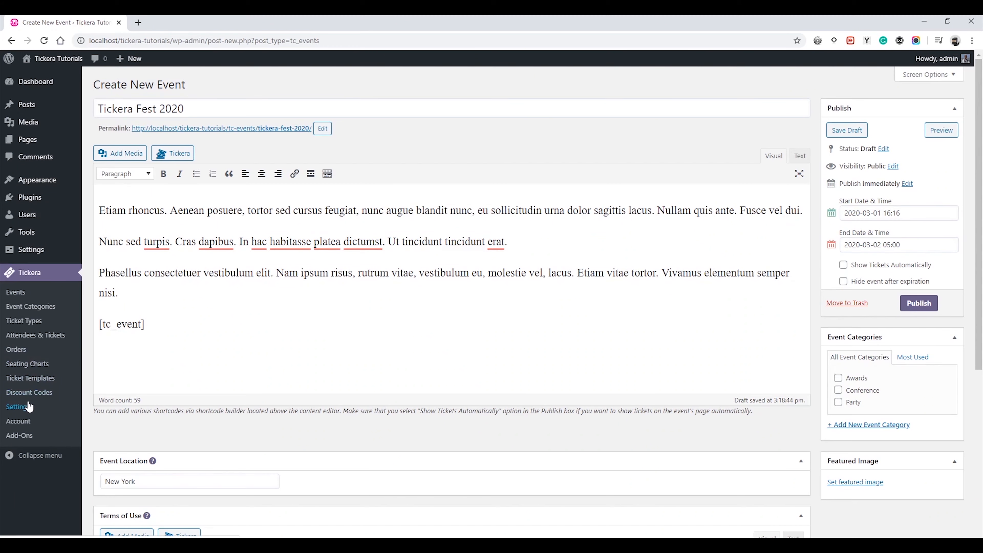
Set the event logo to event-logo.jpg from the media library.
scroll(47, 407, down, 5)
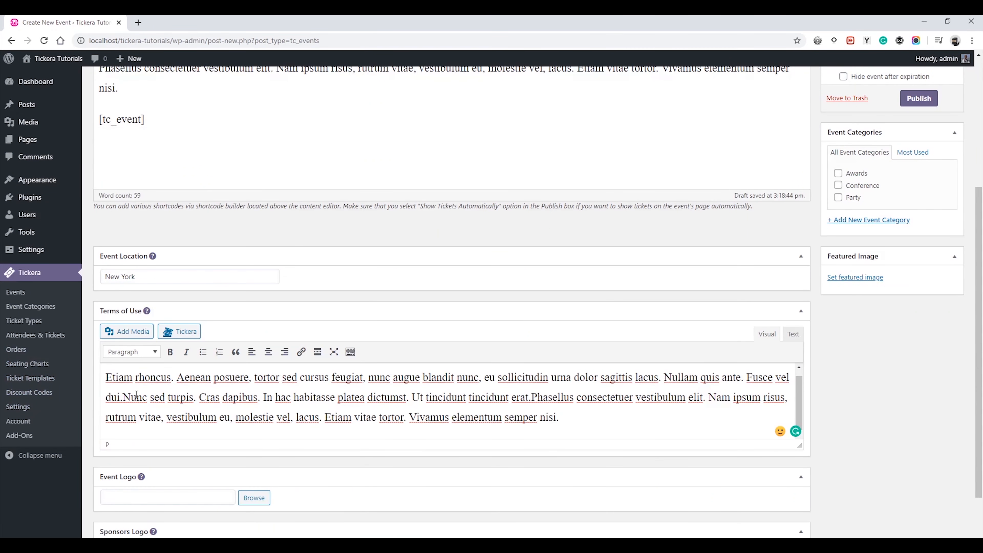
scroll(232, 402, down, 2)
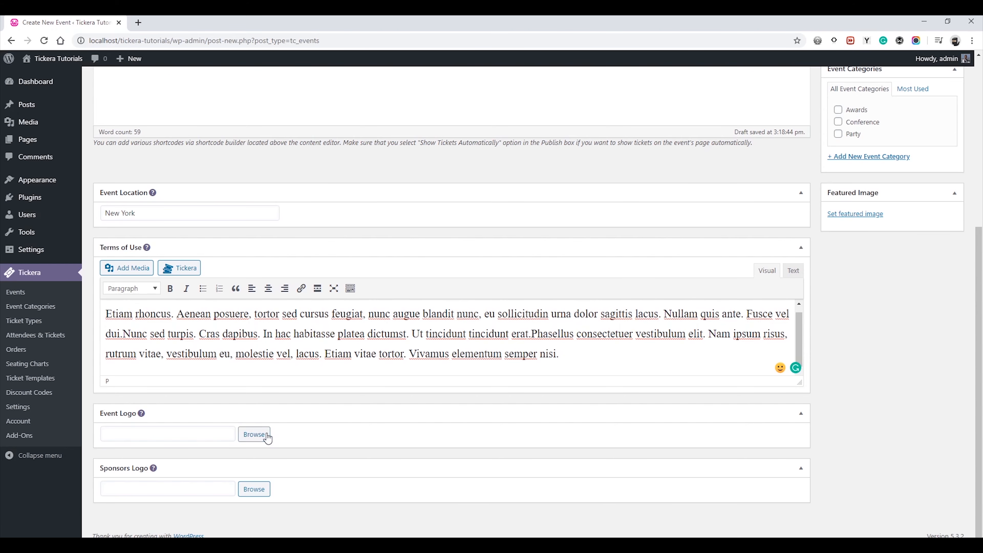
click(254, 434)
click(170, 183)
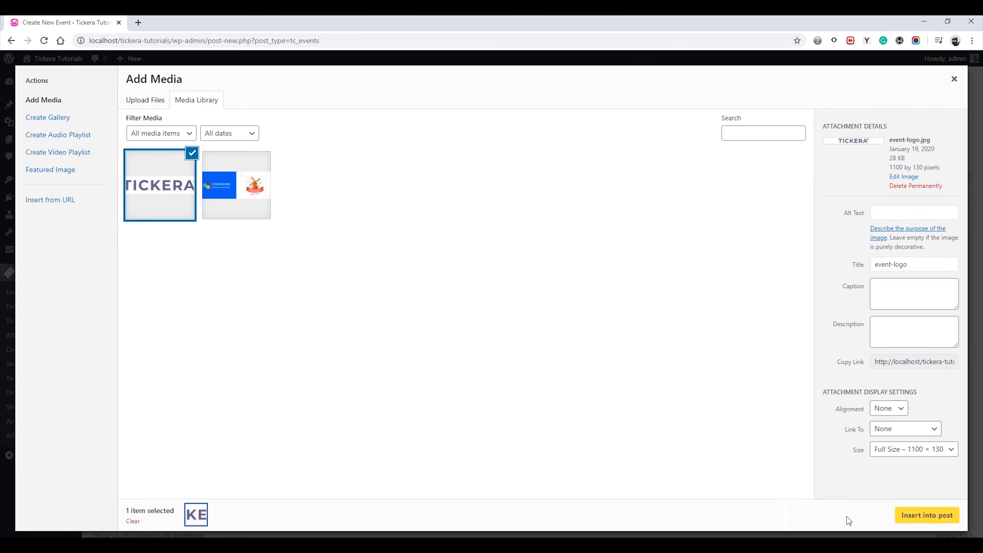
click(928, 515)
Set the sponsors logo to sponsors.png from the media library.
click(265, 489)
click(236, 213)
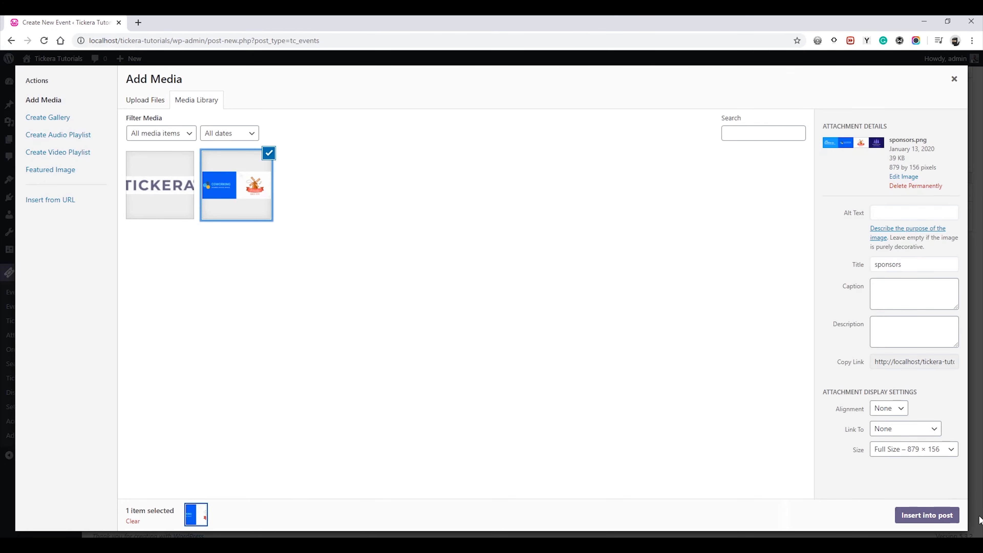
click(926, 516)
Insert the Event Logo shortcode into the event description below the [tc_event] shortcode.
scroll(389, 311, up, 8)
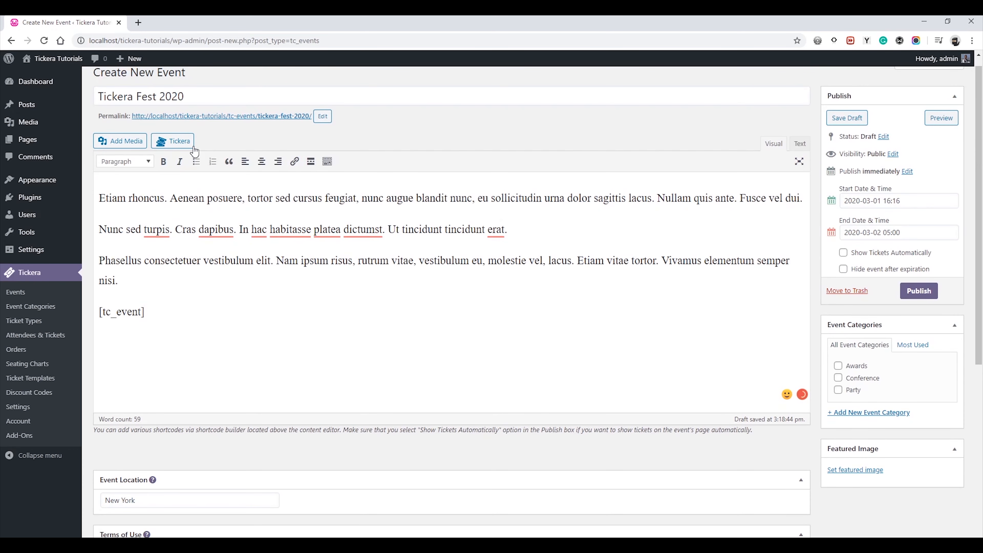
click(187, 143)
click(332, 143)
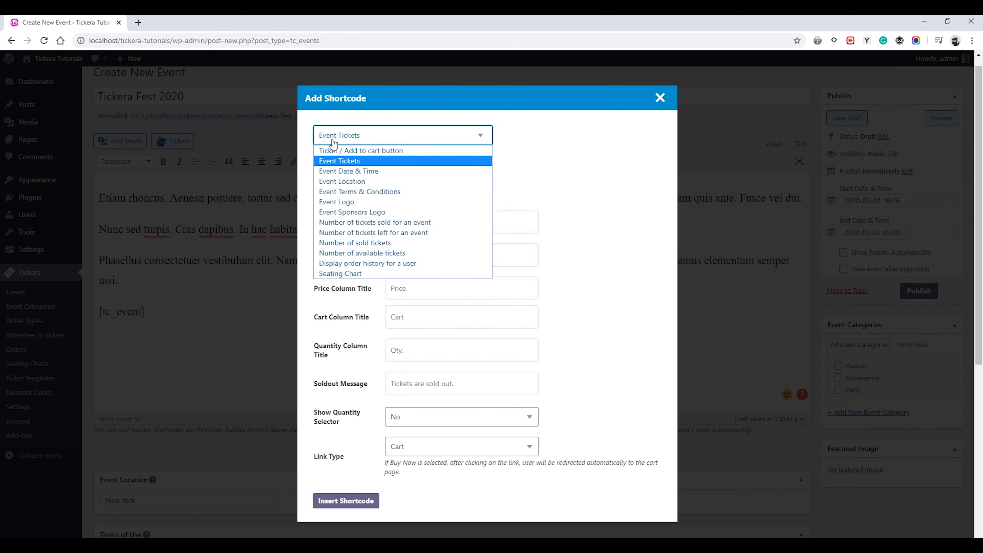
click(358, 202)
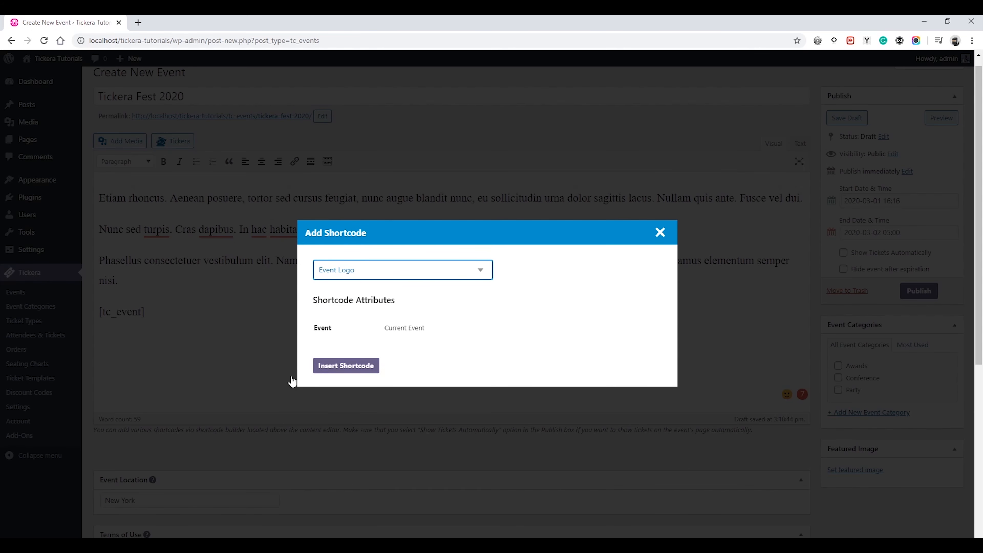
click(345, 366)
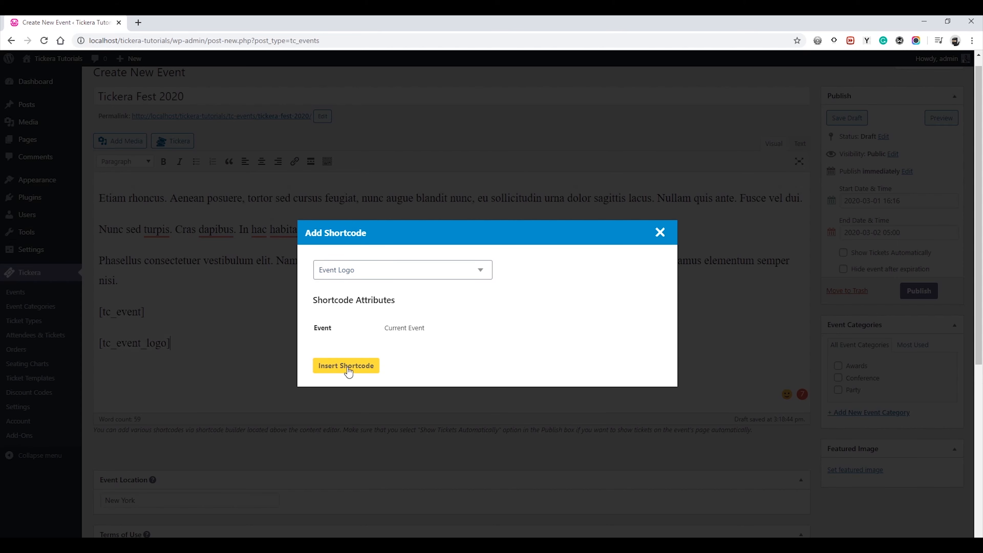
Insert the Event Sponsors Logo shortcode on a new line below the event logo shortcode and publish the event.
key(Return)
click(180, 141)
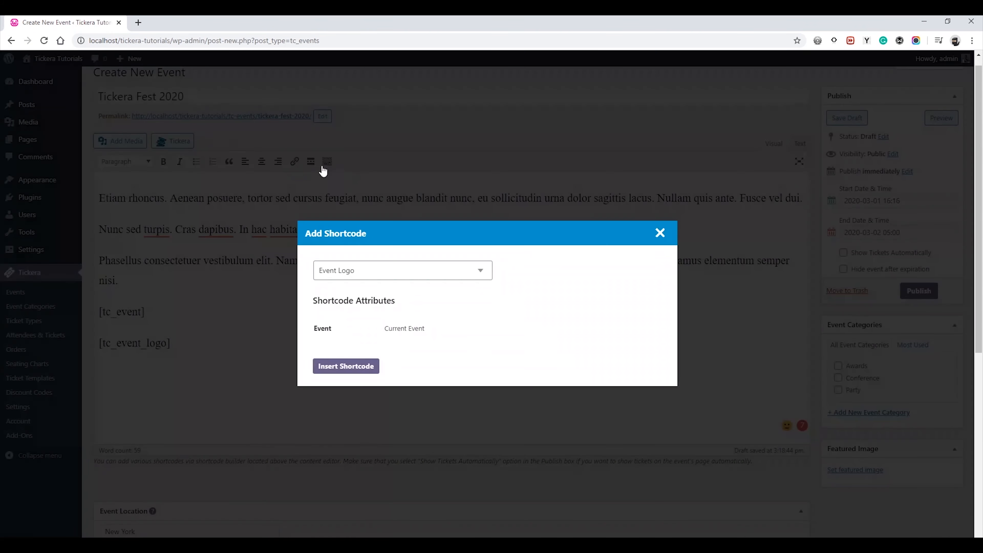
click(397, 273)
click(387, 348)
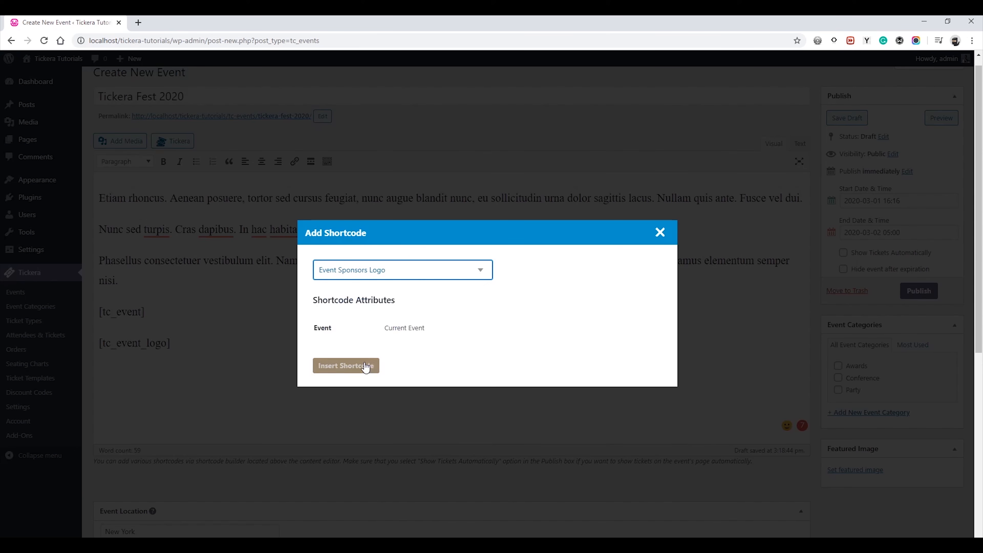
click(345, 366)
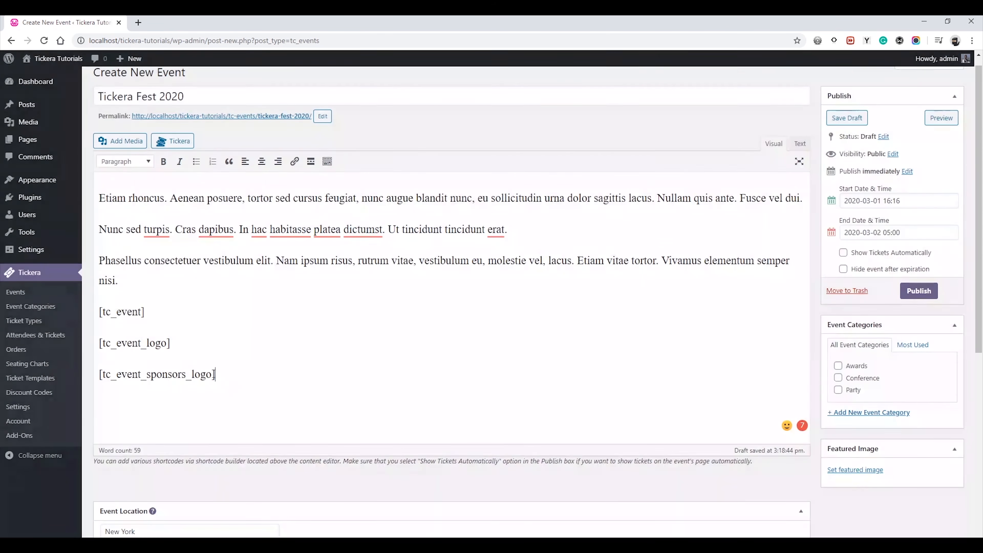
click(905, 295)
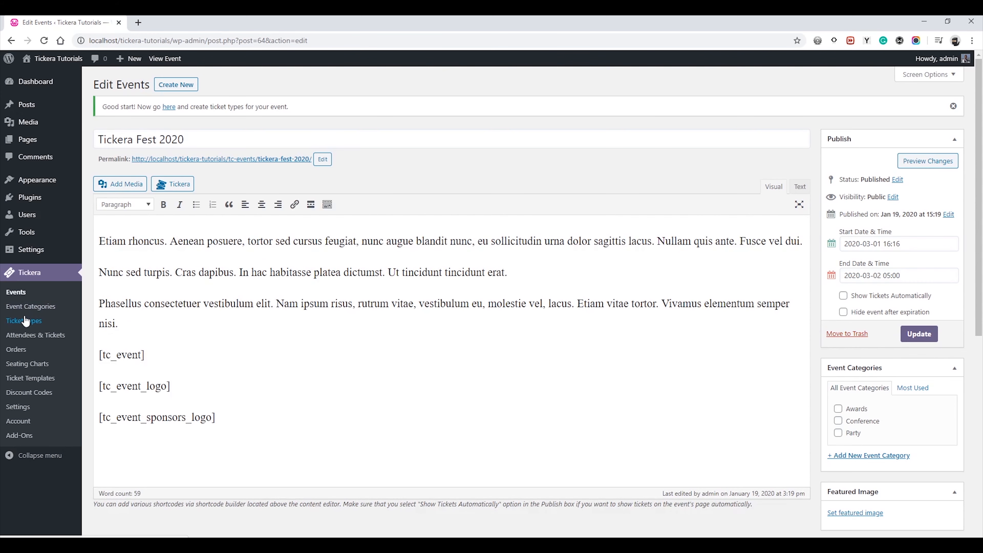
Open the ticket types in a separate browser tab, assign the Early Bird ticket to Tickera Fest 2020 and update it.
middle_click(32, 322)
click(147, 18)
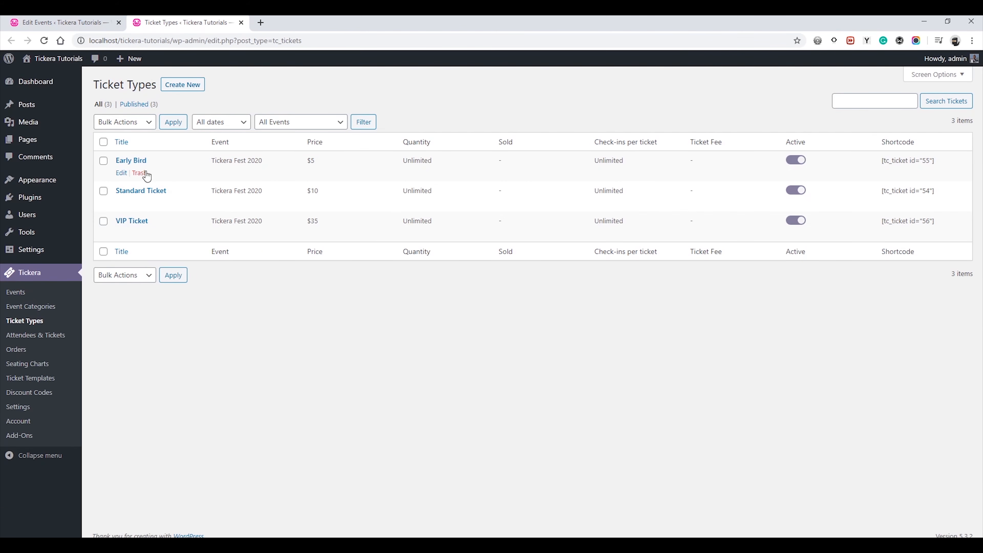
click(139, 161)
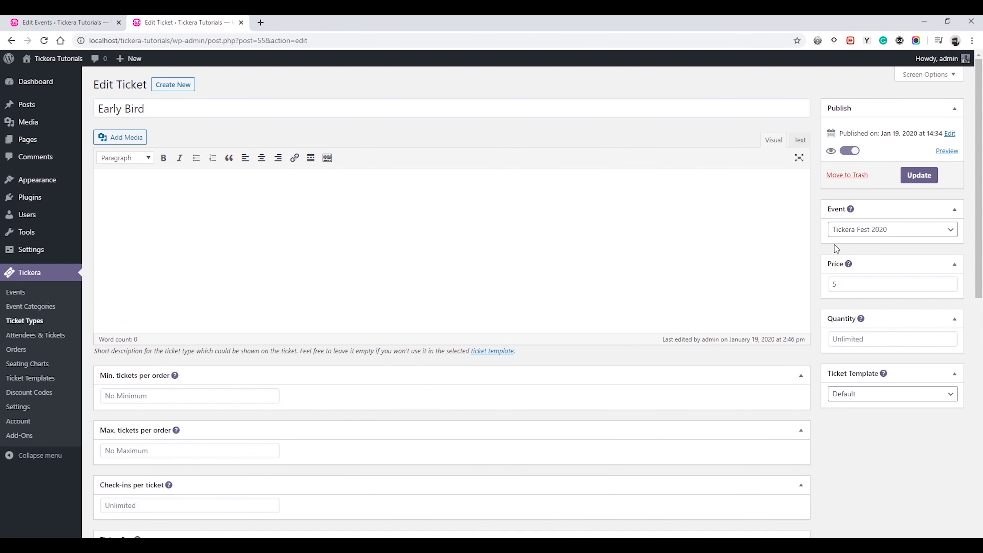
click(847, 237)
click(855, 244)
click(919, 176)
Update the Standard Ticket type with Tickera Fest 2020 as its event.
click(25, 321)
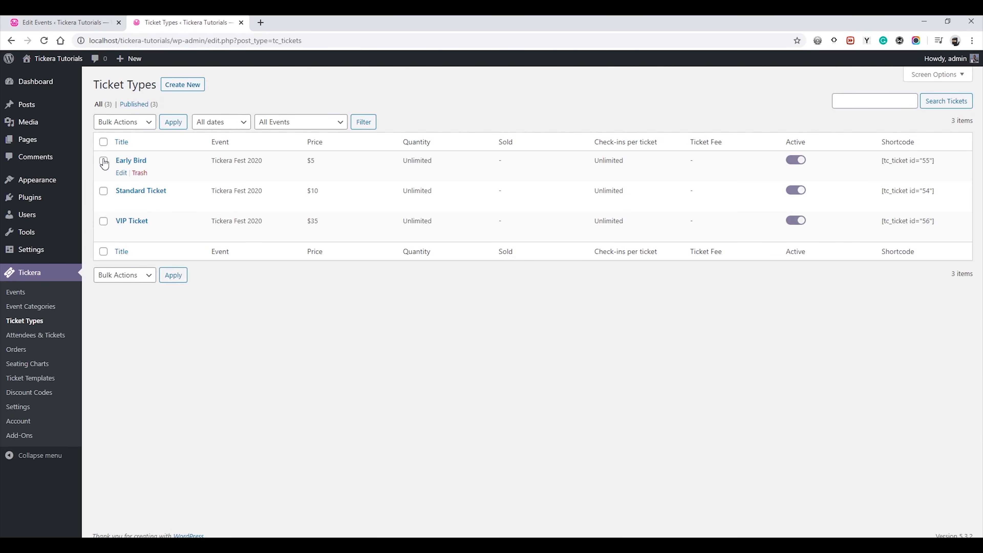
click(141, 191)
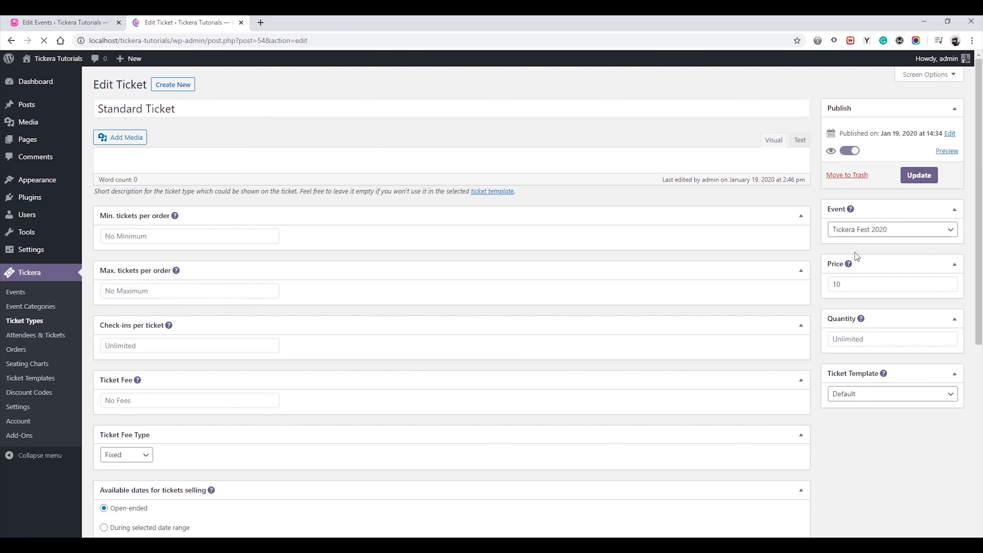
click(920, 176)
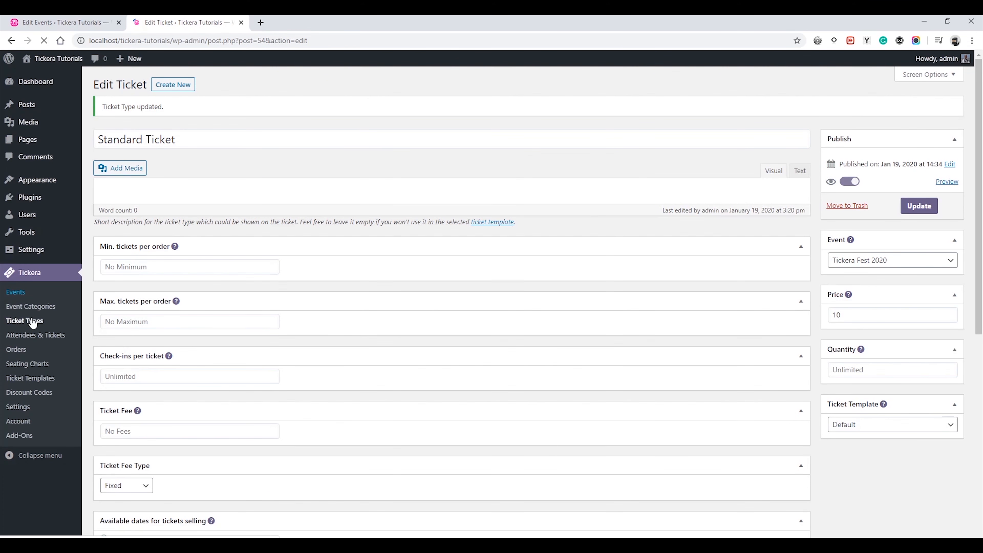
Assign the VIP Ticket type to the Tickera Fest 2020 event and update it.
click(31, 321)
click(128, 220)
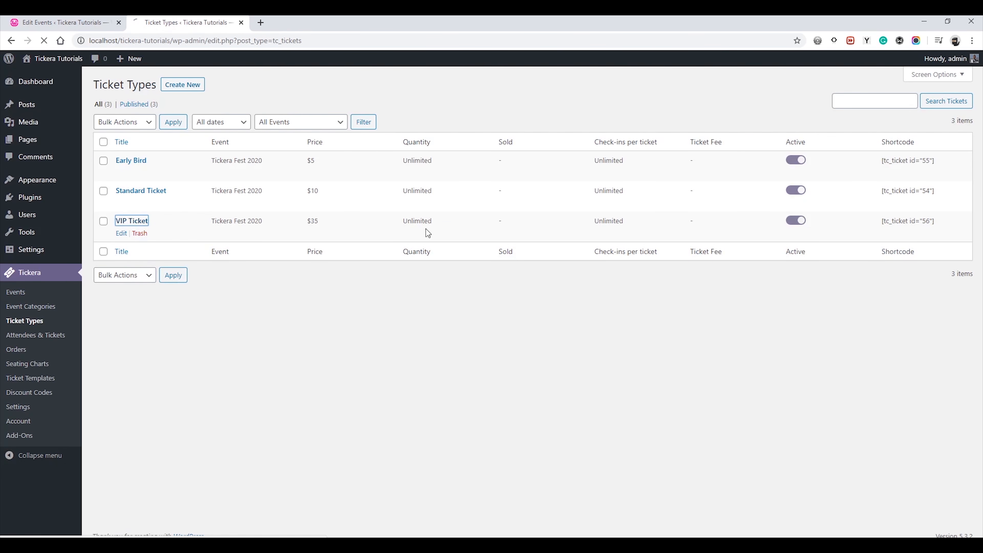
click(860, 231)
click(858, 230)
click(919, 177)
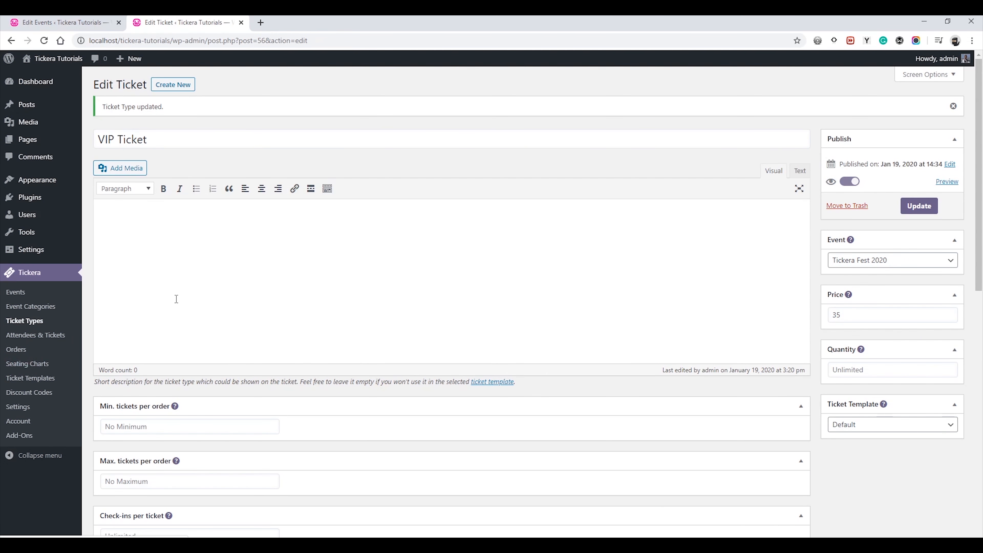
Close the ticket editing page and open the Tickera Fest 2020 event's public page in a new browser tab.
click(87, 22)
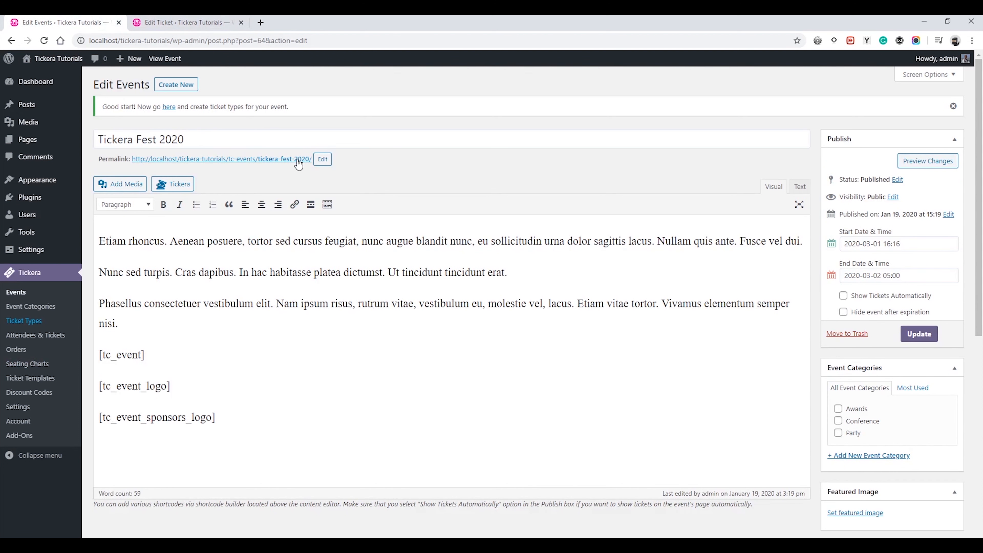
click(241, 22)
middle_click(255, 159)
click(192, 21)
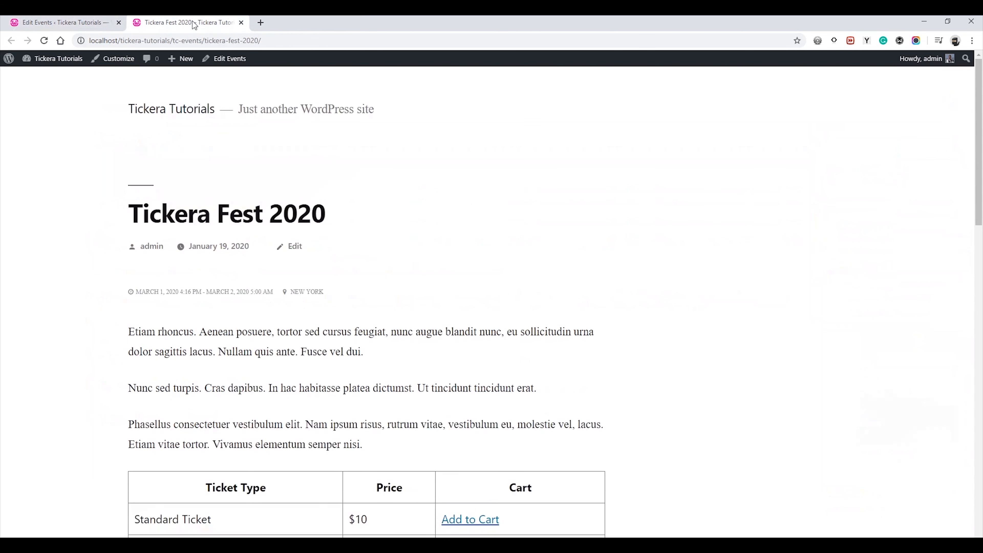
Examine the published event page's date and time, location, description, ticket table, event logo and sponsors logo.
scroll(310, 249, down, 6)
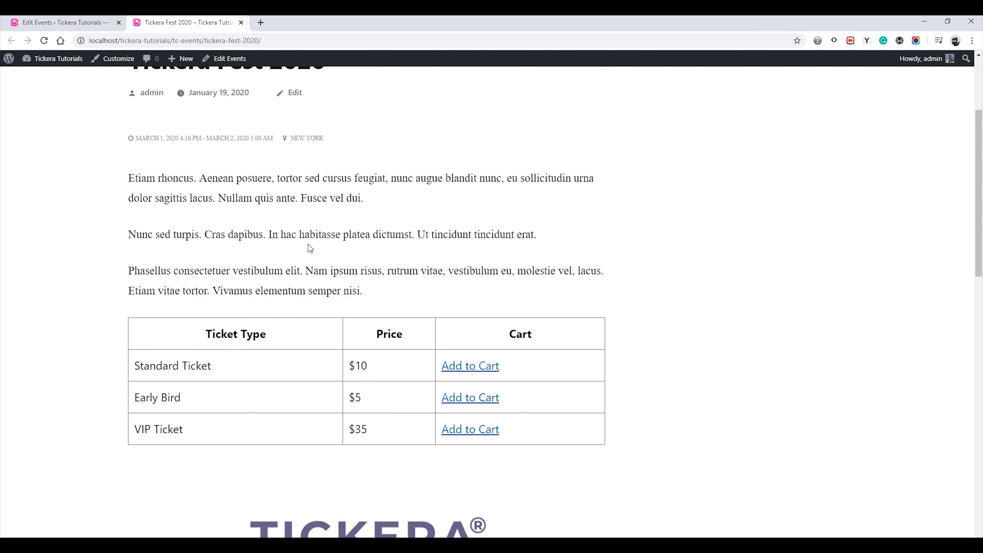
scroll(308, 233, down, 3)
scroll(307, 233, up, 6)
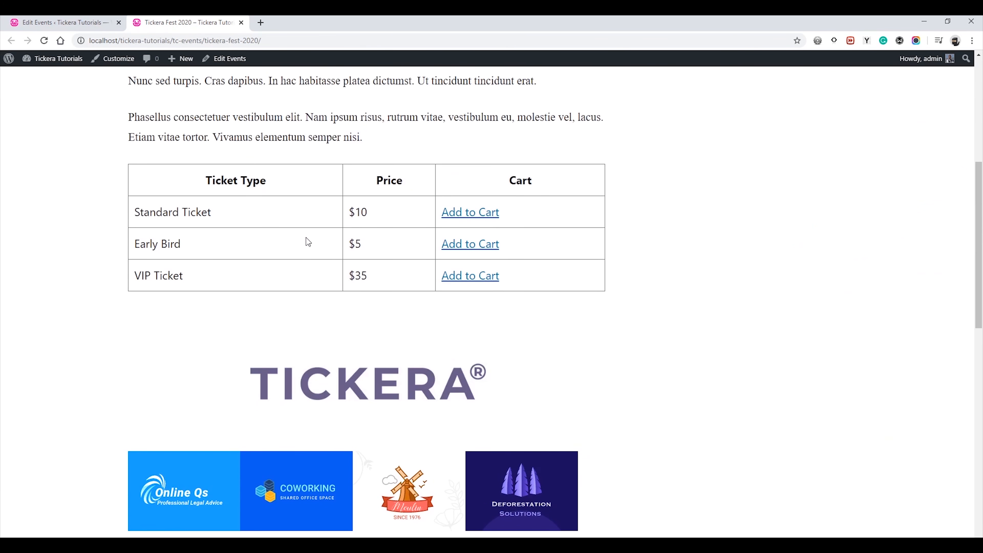
scroll(307, 242, up, 3)
scroll(300, 239, down, 1)
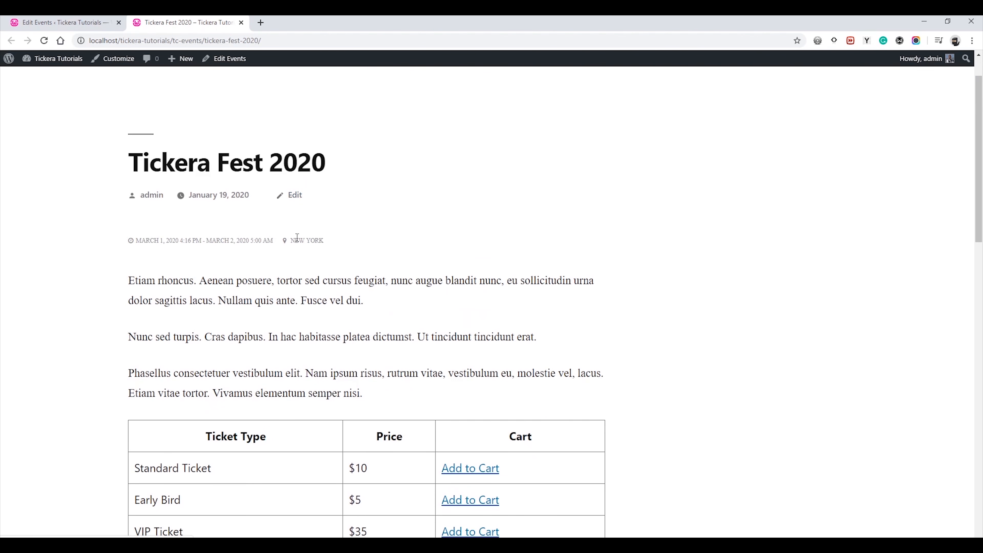
drag(142, 241, 262, 237)
click(282, 243)
drag(284, 240, 324, 244)
click(293, 269)
scroll(294, 269, down, 4)
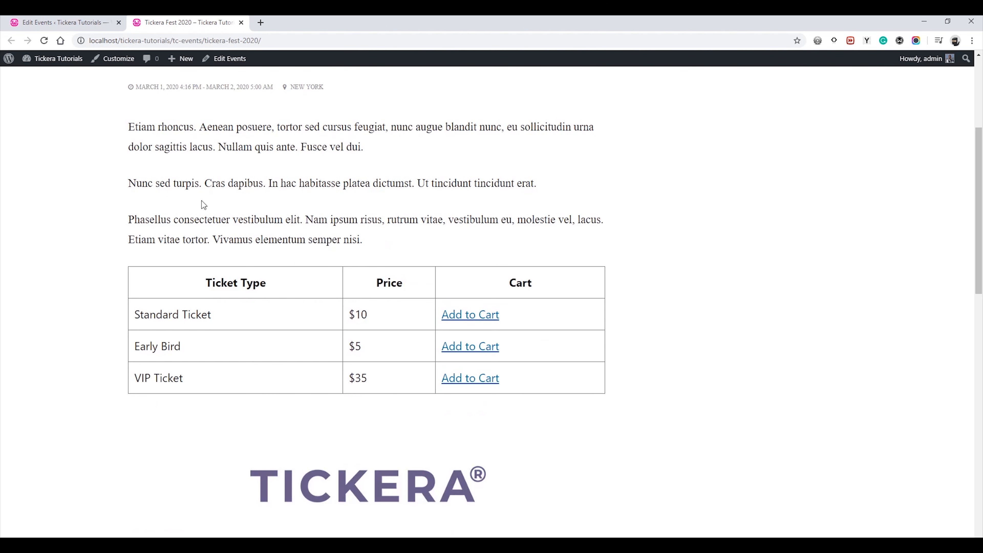
scroll(428, 340, down, 6)
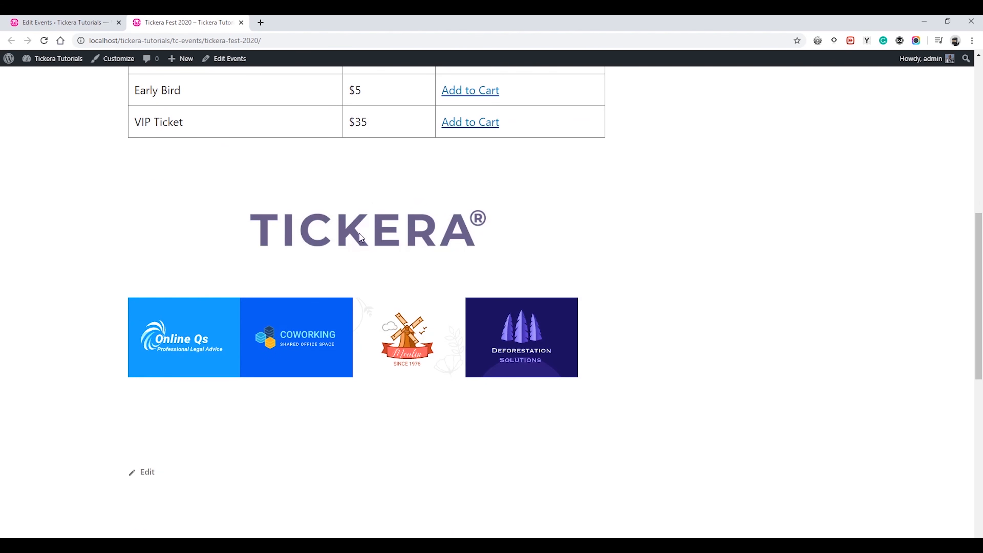
scroll(425, 318, up, 12)
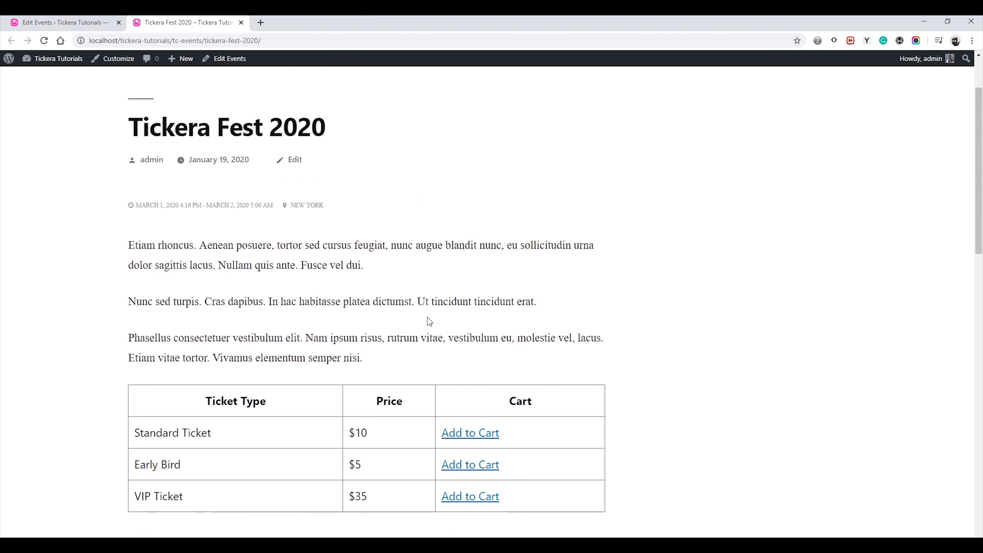